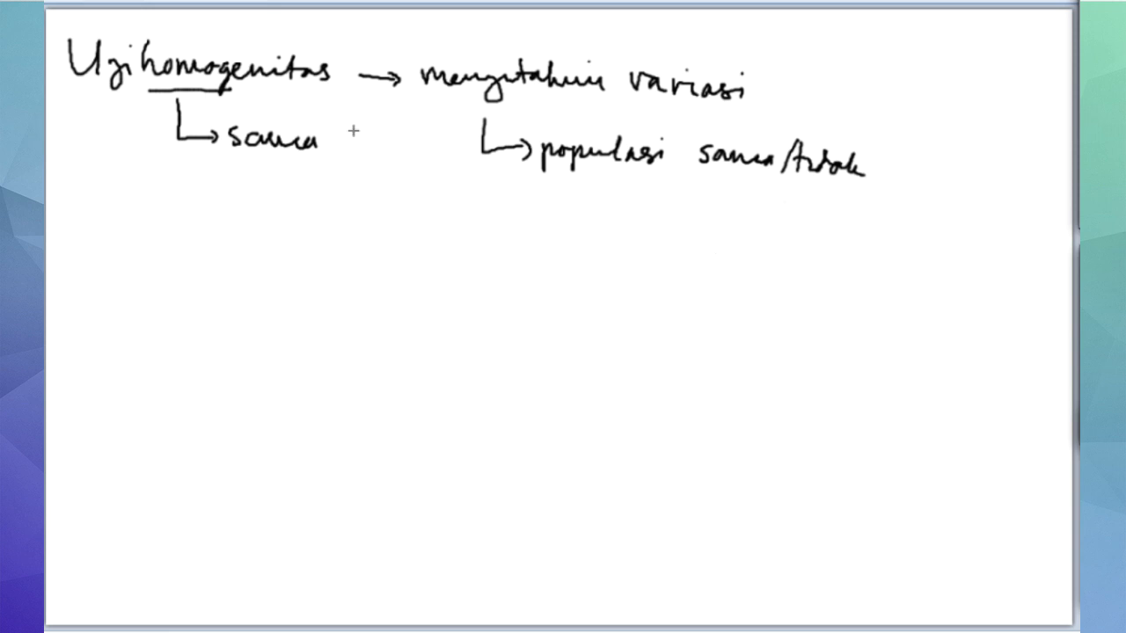
Handwrite in blue a branch arrow from the "Uji homogenitas" heading to "homogen" and "tidak homogen", grouped with a closing brace.
mouse_move(109, 104)
mouse_down()
mouse_move(117, 269)
mouse_move(145, 273)
mouse_up()
mouse_move(186, 229)
mouse_down()
mouse_move(185, 251)
mouse_move(204, 262)
mouse_move(322, 252)
mouse_up()
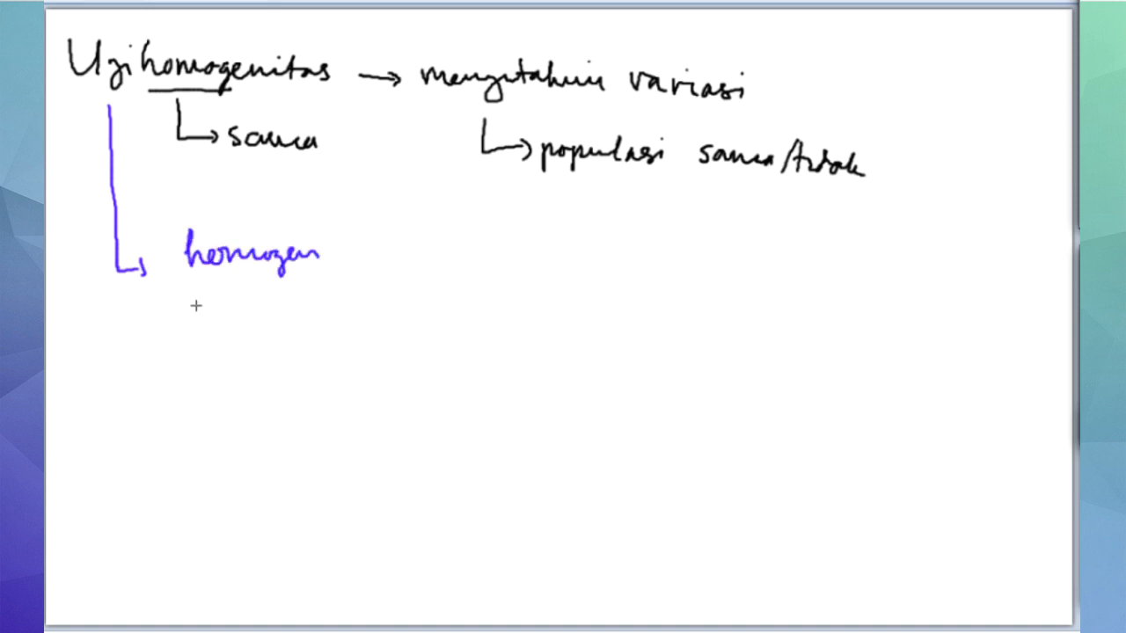
mouse_move(170, 296)
mouse_down()
mouse_move(195, 319)
mouse_move(338, 324)
mouse_move(342, 334)
mouse_up()
mouse_move(354, 239)
mouse_down()
mouse_move(371, 278)
mouse_move(360, 327)
mouse_up()
Handwrite "? → sebagai syarat → perbandingan" after the brace, with an arc from "syarat" up to "t/anova".
mouse_move(400, 245)
mouse_down()
mouse_move(411, 275)
mouse_move(477, 280)
mouse_up()
click(408, 290)
mouse_move(466, 270)
mouse_down()
mouse_move(469, 291)
mouse_move(543, 290)
mouse_move(556, 307)
mouse_move(584, 286)
mouse_move(704, 280)
mouse_move(753, 285)
mouse_move(773, 305)
mouse_move(792, 292)
mouse_move(958, 299)
mouse_up()
click(582, 271)
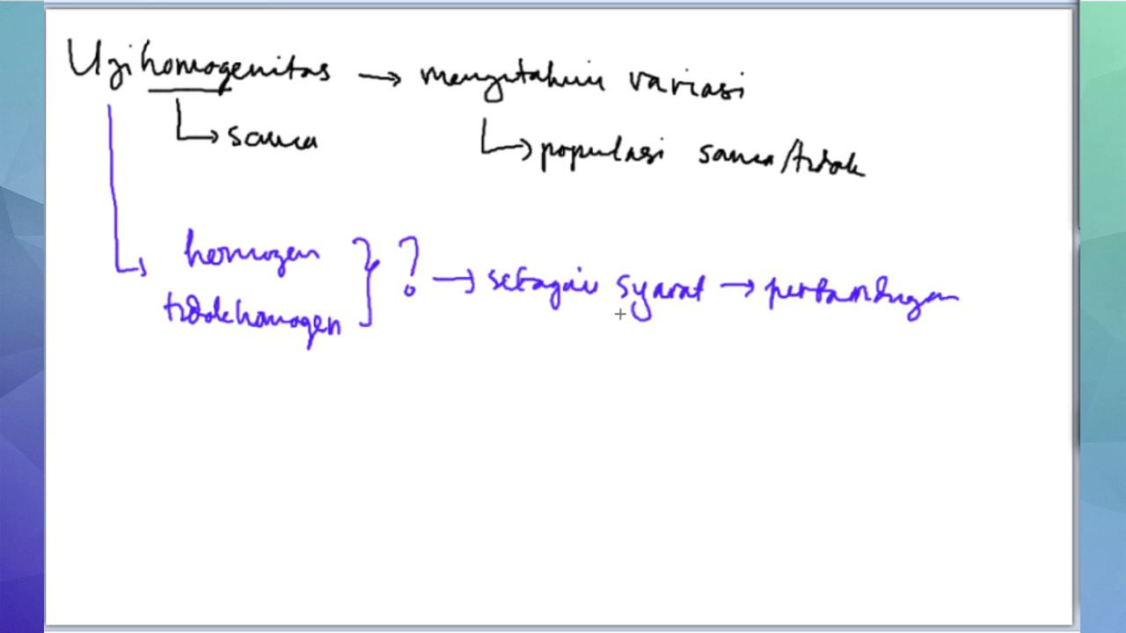
mouse_move(659, 266)
mouse_down()
mouse_move(733, 239)
mouse_move(765, 260)
mouse_move(872, 243)
mouse_up()
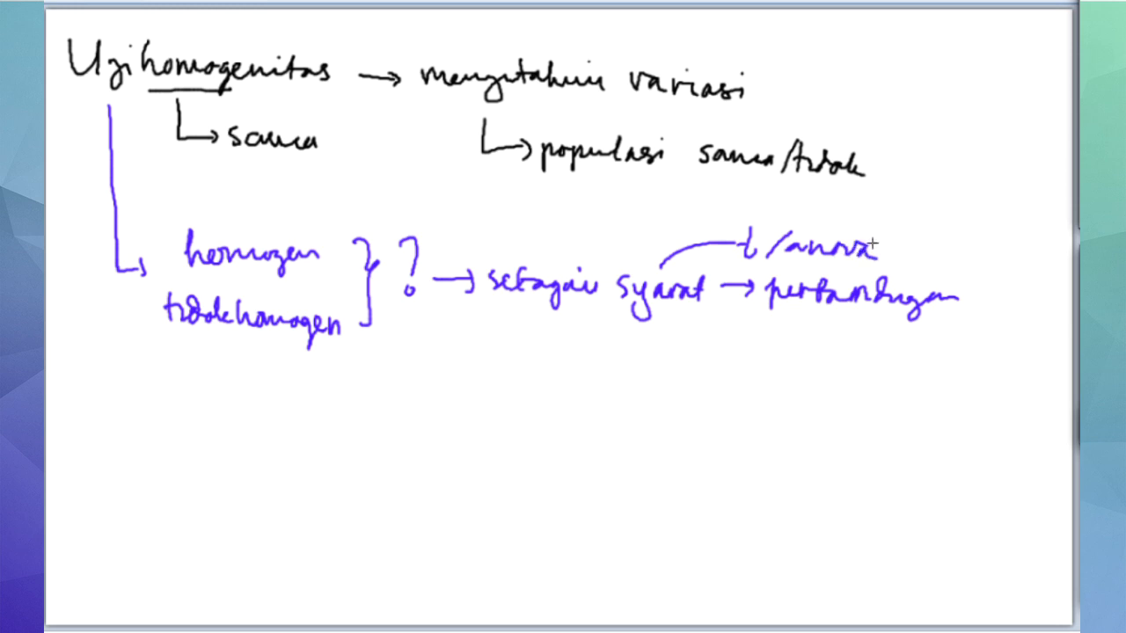
Handwrite "syarat cukup → parametrik" below "sebagai syarat", then branch "homogen" to "uji t" and, marked x, to "uji t'".
mouse_move(581, 310)
mouse_down()
mouse_move(580, 338)
mouse_move(595, 326)
mouse_move(549, 372)
mouse_move(607, 359)
mouse_move(786, 386)
mouse_up()
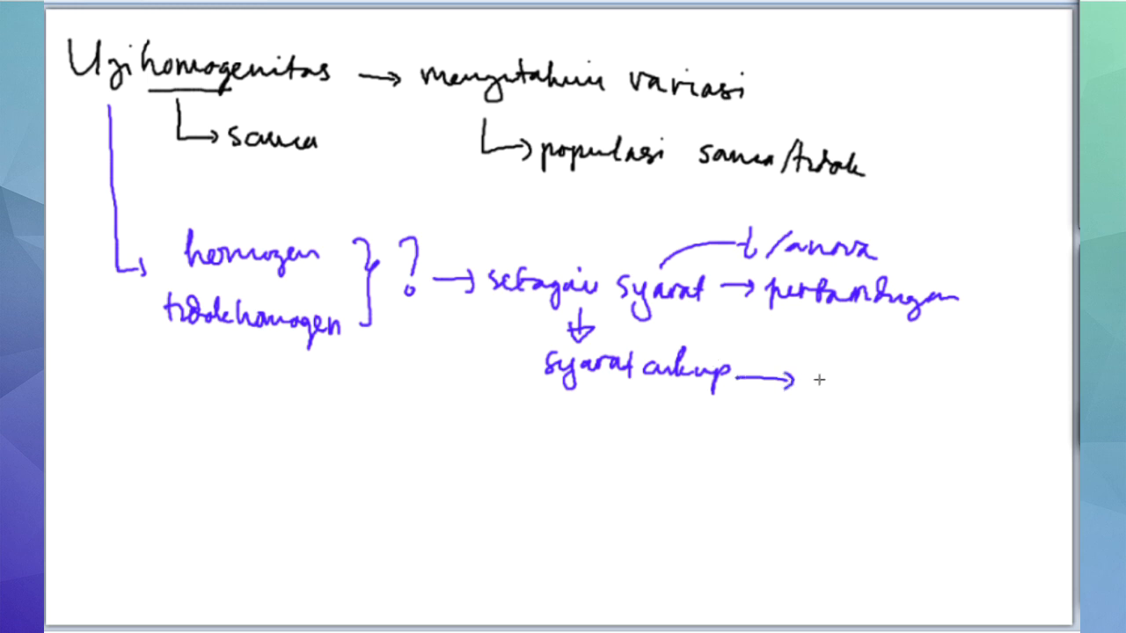
mouse_move(812, 373)
mouse_down()
mouse_move(808, 408)
mouse_move(834, 387)
mouse_move(980, 387)
mouse_move(987, 401)
mouse_up()
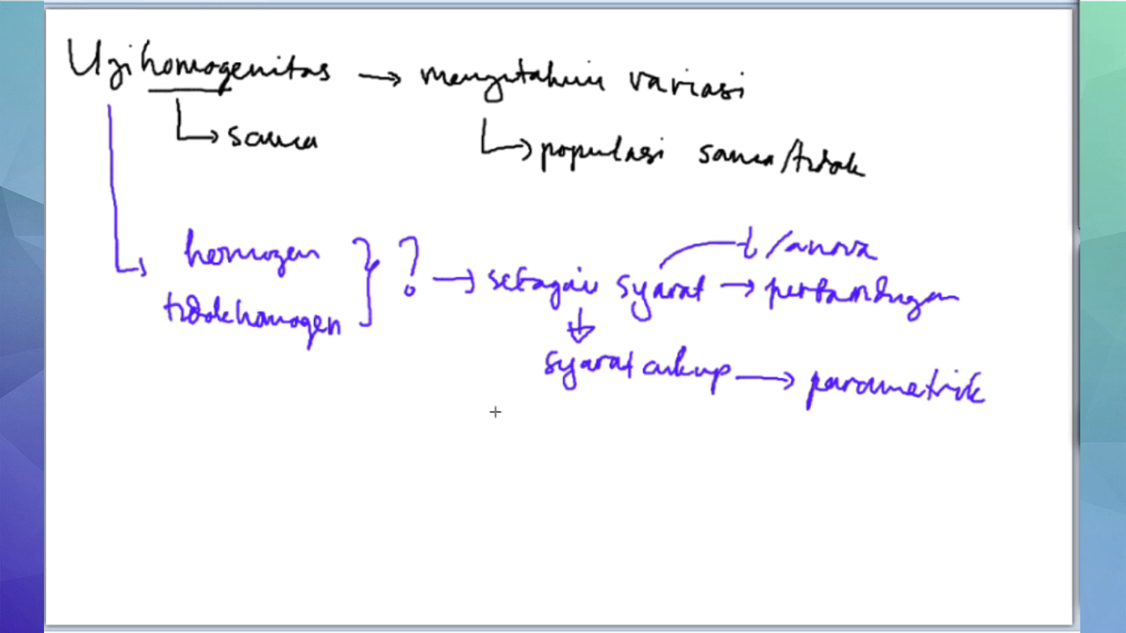
mouse_move(515, 383)
mouse_down()
mouse_move(477, 459)
mouse_move(540, 484)
mouse_move(640, 486)
mouse_move(706, 450)
mouse_move(739, 450)
mouse_move(741, 430)
mouse_move(781, 450)
mouse_up()
mouse_move(658, 483)
mouse_down()
mouse_move(709, 528)
mouse_move(674, 535)
mouse_up()
mouse_move(735, 510)
mouse_down()
mouse_move(765, 515)
mouse_move(779, 538)
mouse_up()
mouse_move(825, 504)
mouse_down()
mouse_move(817, 533)
mouse_move(840, 508)
mouse_up()
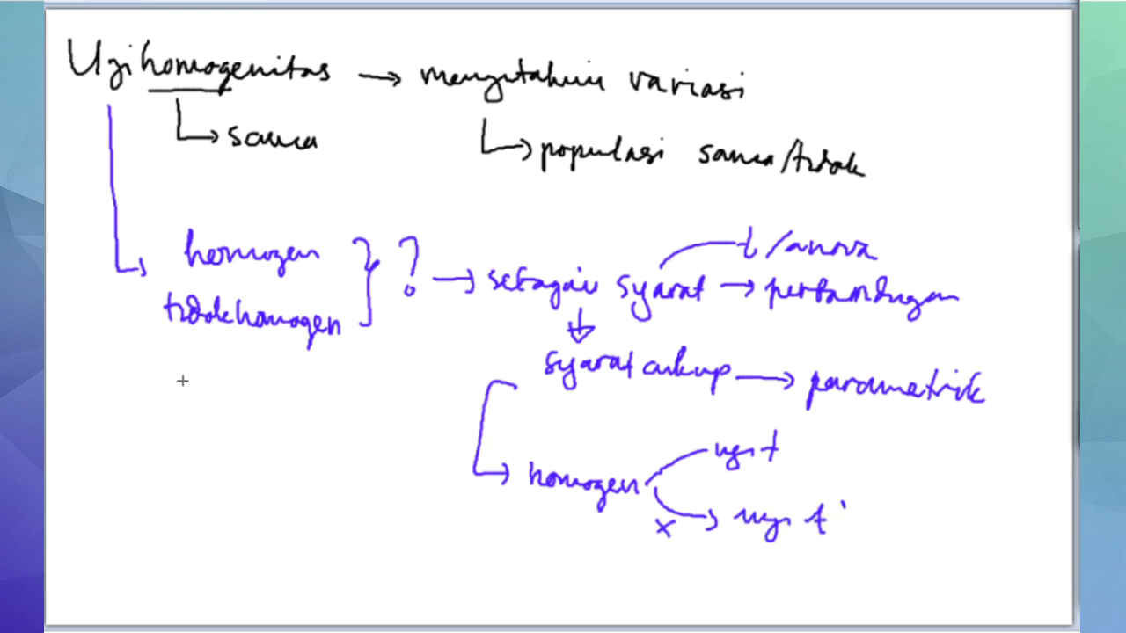
Handwrite "uji levene" below "tidak homogen", with the criteria "> 0.05 homogen" and "≤ 0.05 tidak homogen".
mouse_move(81, 345)
mouse_down()
mouse_move(74, 413)
mouse_move(163, 414)
mouse_move(181, 429)
mouse_move(205, 418)
mouse_move(267, 424)
mouse_up()
mouse_move(85, 459)
mouse_down()
mouse_move(97, 485)
mouse_move(138, 490)
mouse_move(173, 475)
mouse_move(184, 489)
mouse_move(199, 476)
mouse_move(244, 490)
mouse_move(364, 481)
mouse_up()
drag(154, 516, 155, 541)
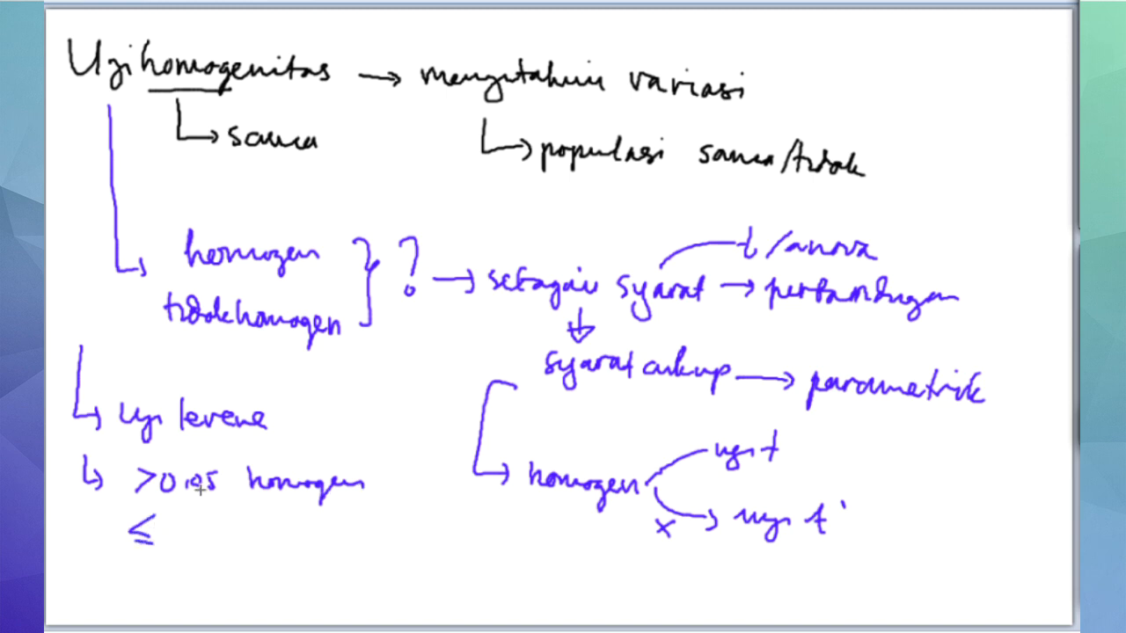
drag(188, 520, 258, 545)
drag(248, 531, 451, 544)
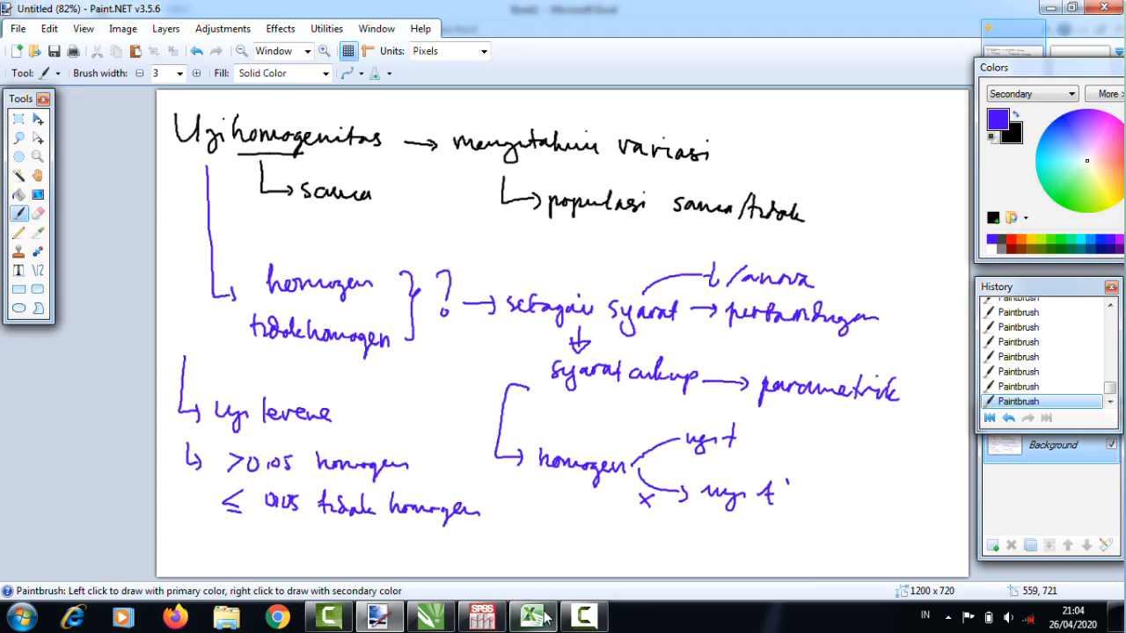
Switch to SPSS and define two variables named HASIL_UJIAN and KELAS.
click(543, 618)
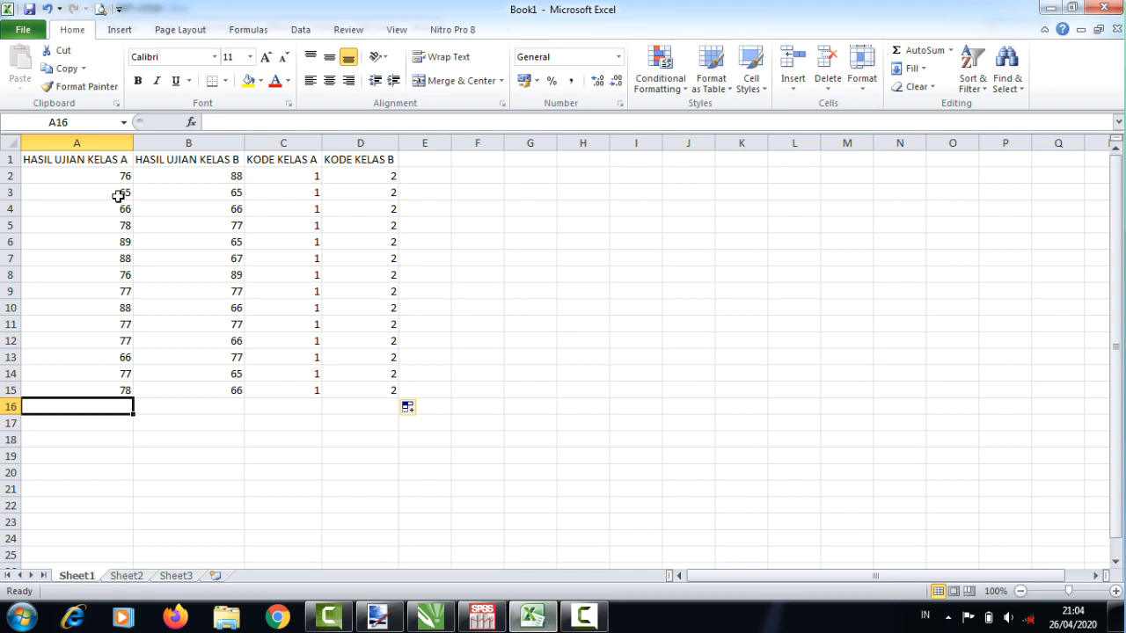
click(489, 620)
click(111, 577)
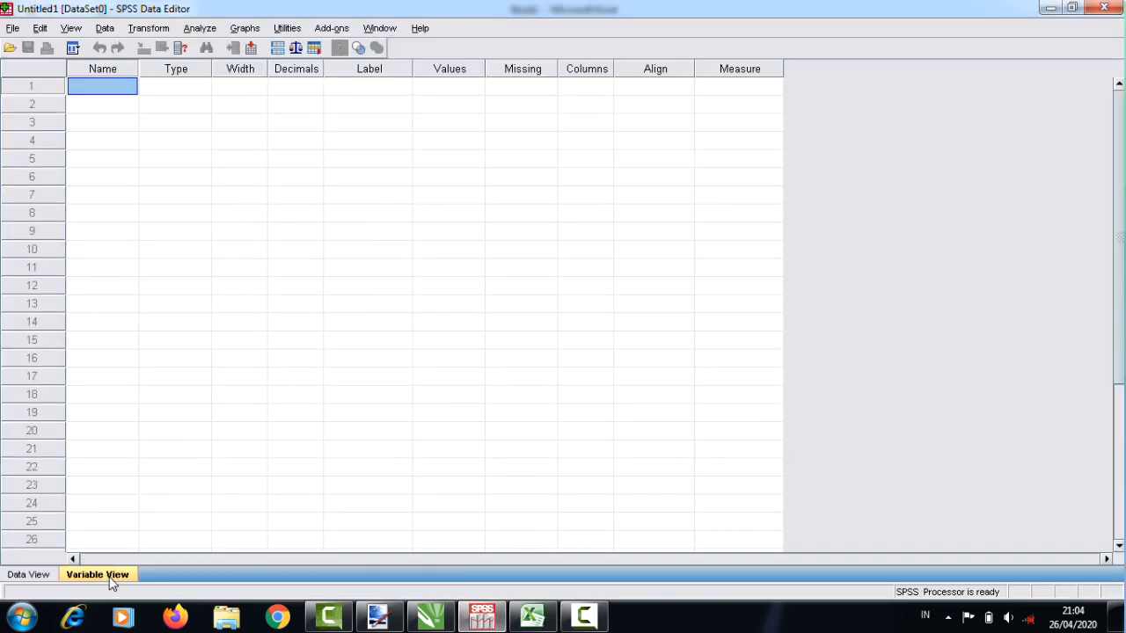
text(HASIL_UJIAN)
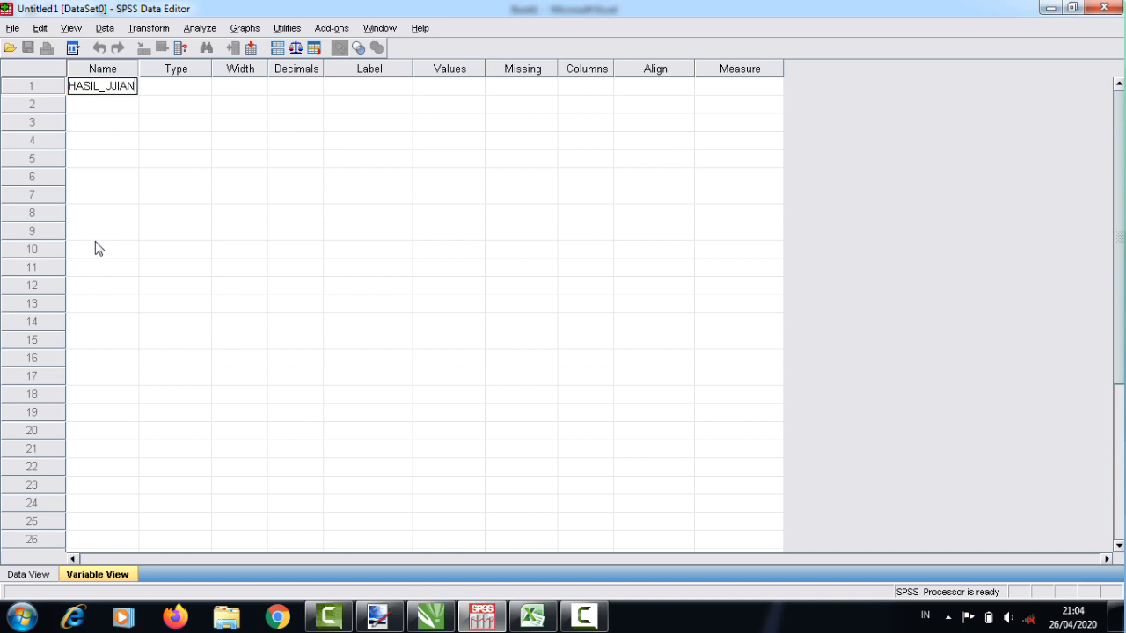
key(Tab)
key(Down)
key(Left)
text(KE)
key(Tab)
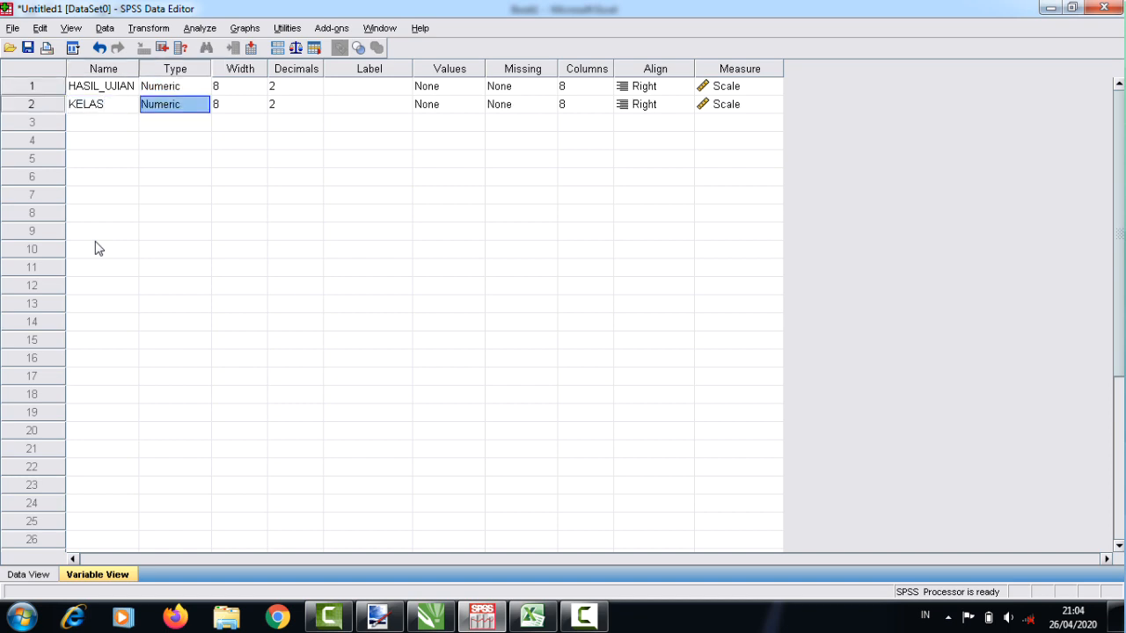
click(466, 92)
click(475, 87)
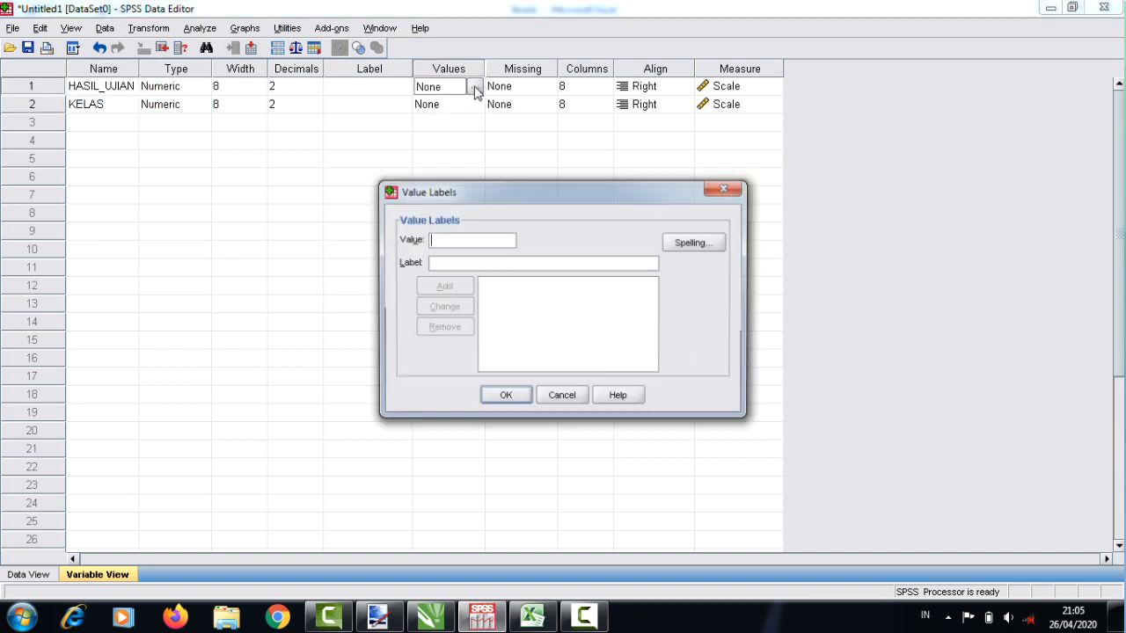
click(739, 190)
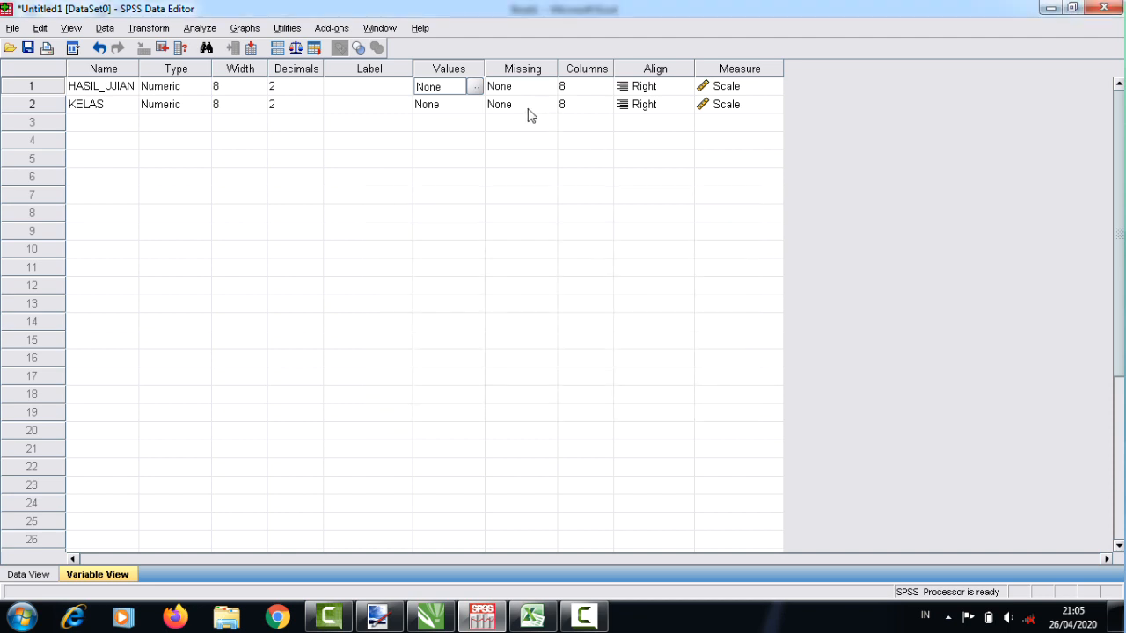
Add the value label 1 = "KELAS A" to the KELAS variable.
click(476, 105)
click(475, 105)
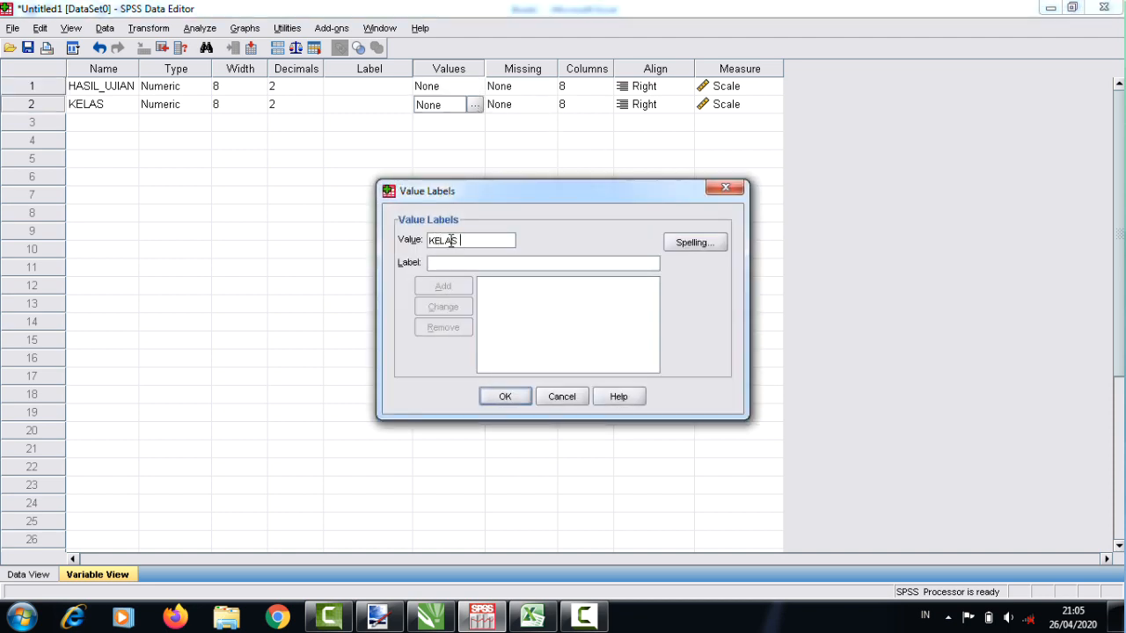
text(KELAS)
key(BackSpace)
key(BackSpace)
key(BackSpace)
key(BackSpace)
key(BackSpace)
text(1KELAS)
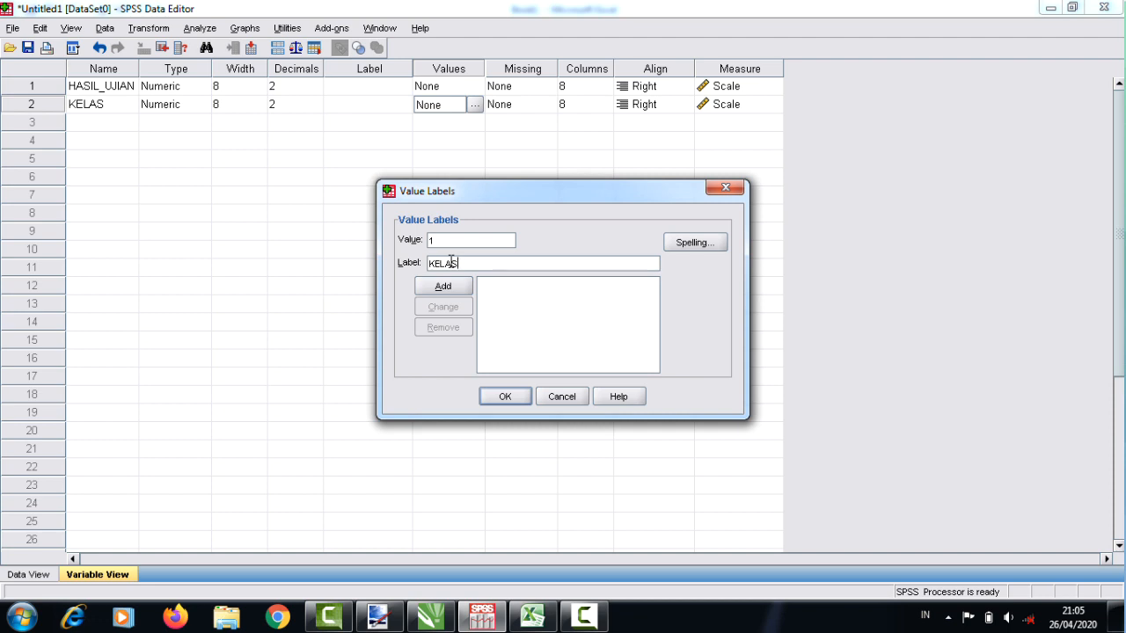
click(446, 281)
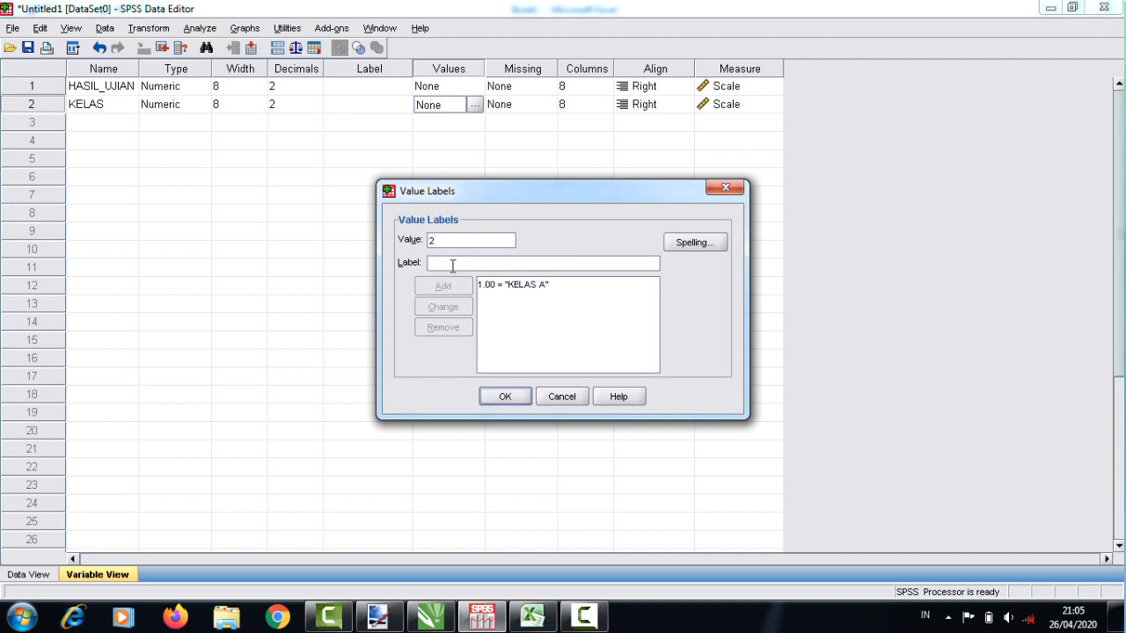
Add the value label 2 = "KELAS B" to KELAS and accept the value labels.
text(KELAS B)
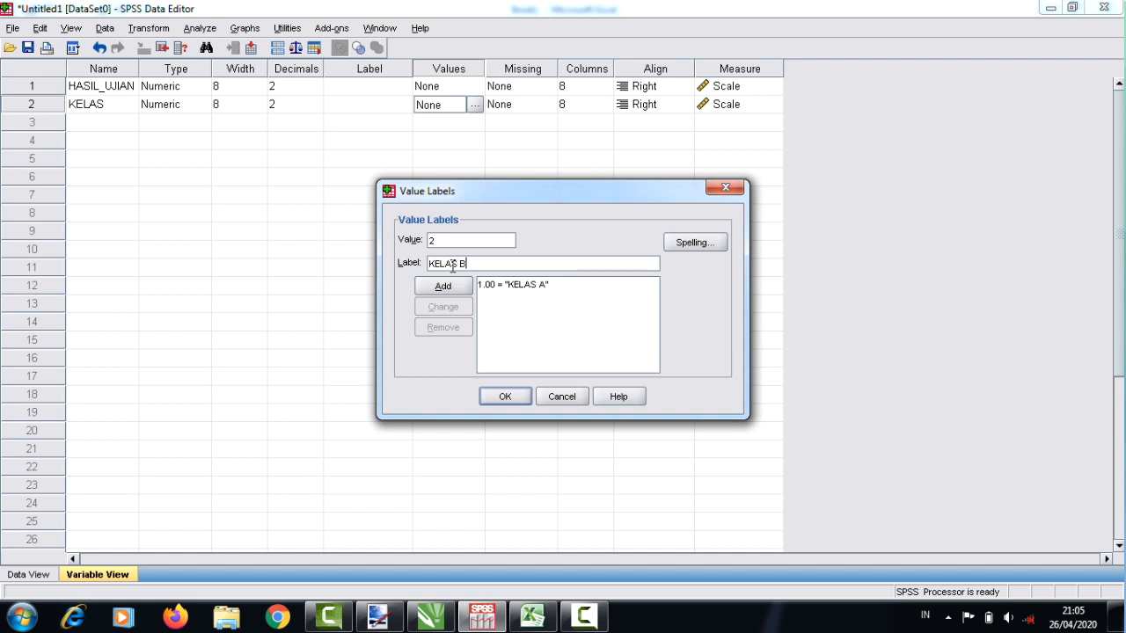
click(443, 286)
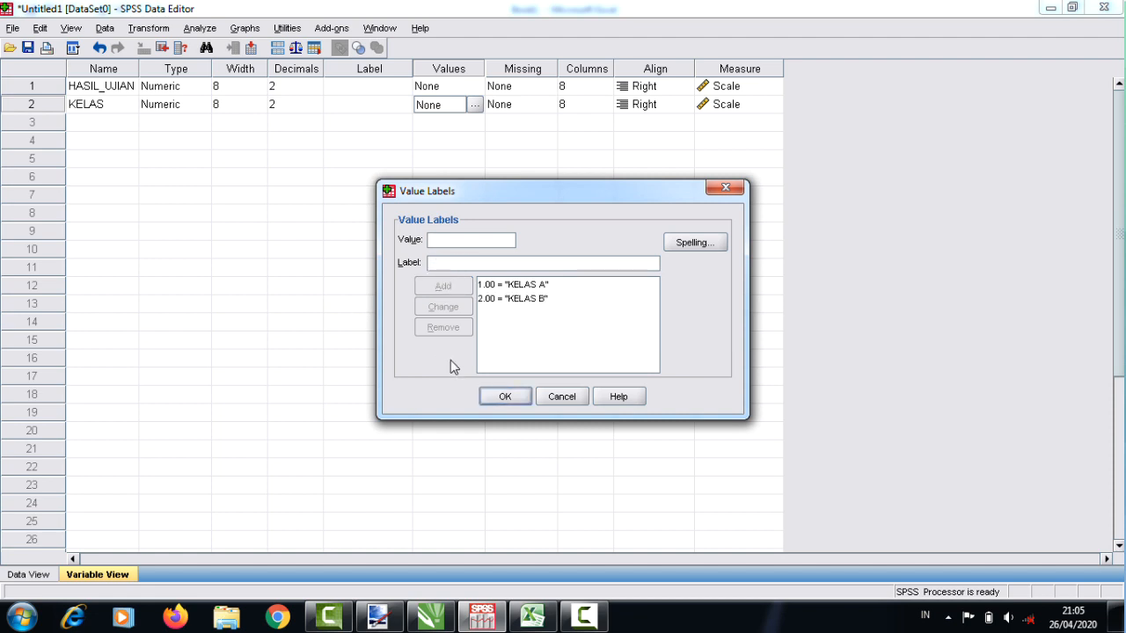
click(503, 397)
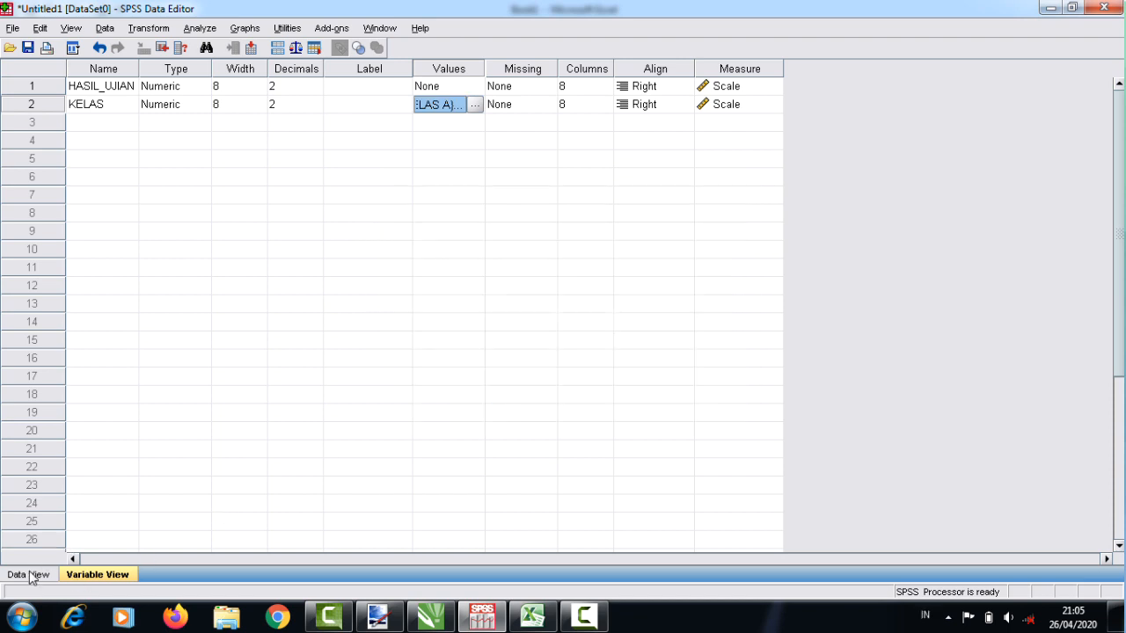
Copy the class A exam scores in A2:A15 from Excel into the HASIL_UJIAN column in SPSS, starting at row 1.
click(31, 576)
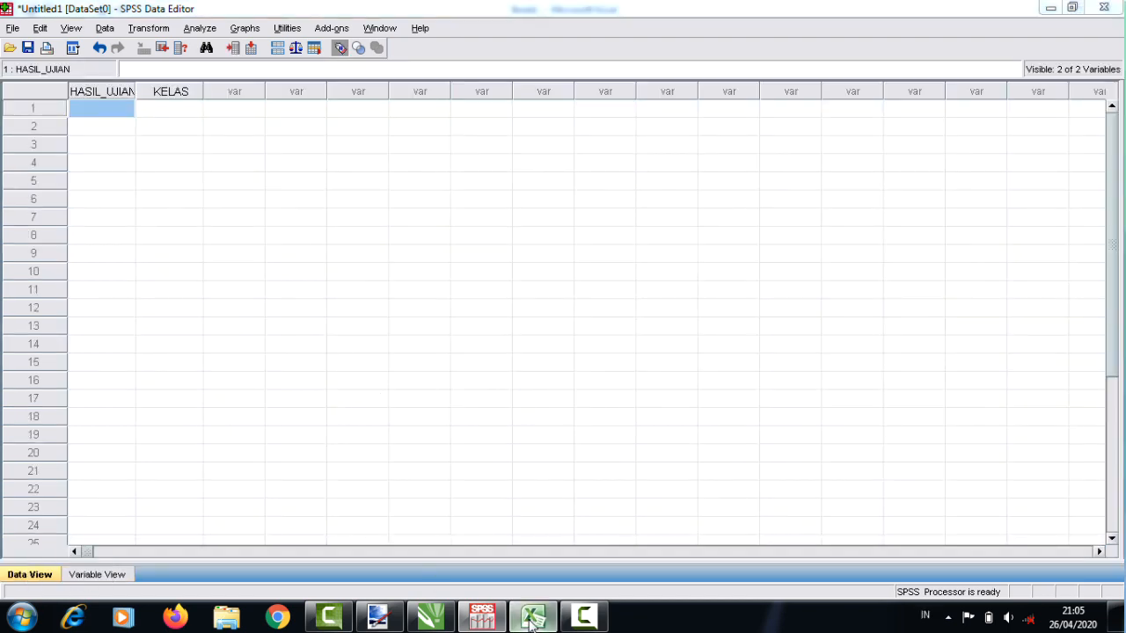
click(532, 623)
click(84, 174)
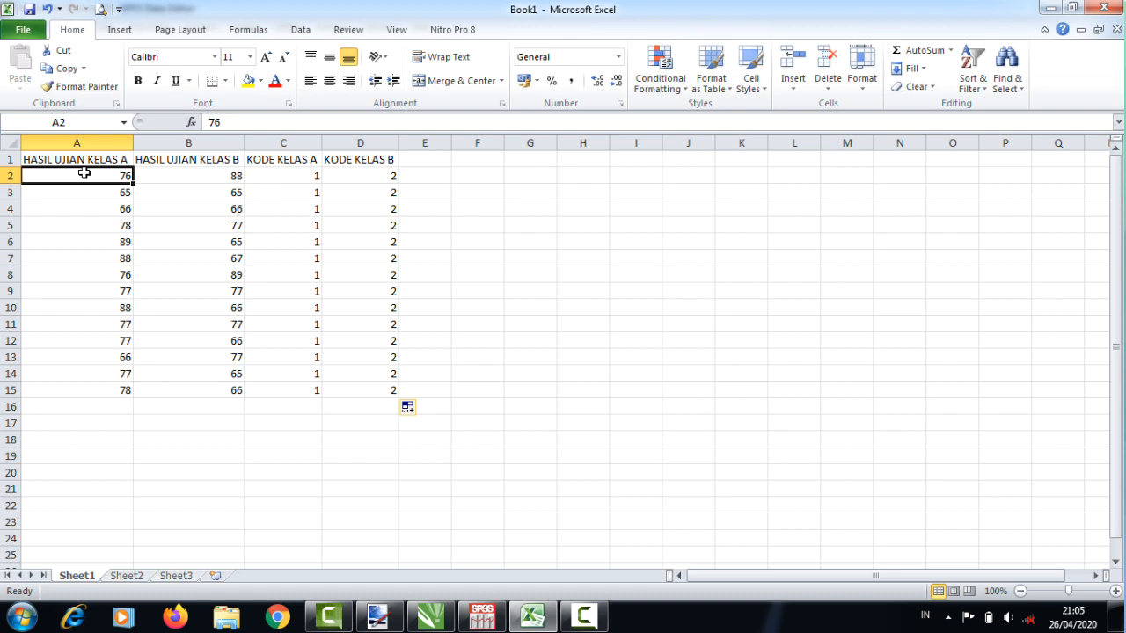
key(shift+Down)
key(shift+Down)
key(shift+Down)
key(shift+Down)
key(shift+Down)
key(shift+Down)
key(shift+Down)
key(shift+Down)
key(shift+Down)
key(shift+Down)
key(shift+Down)
key(shift+Down)
key(shift+Down)
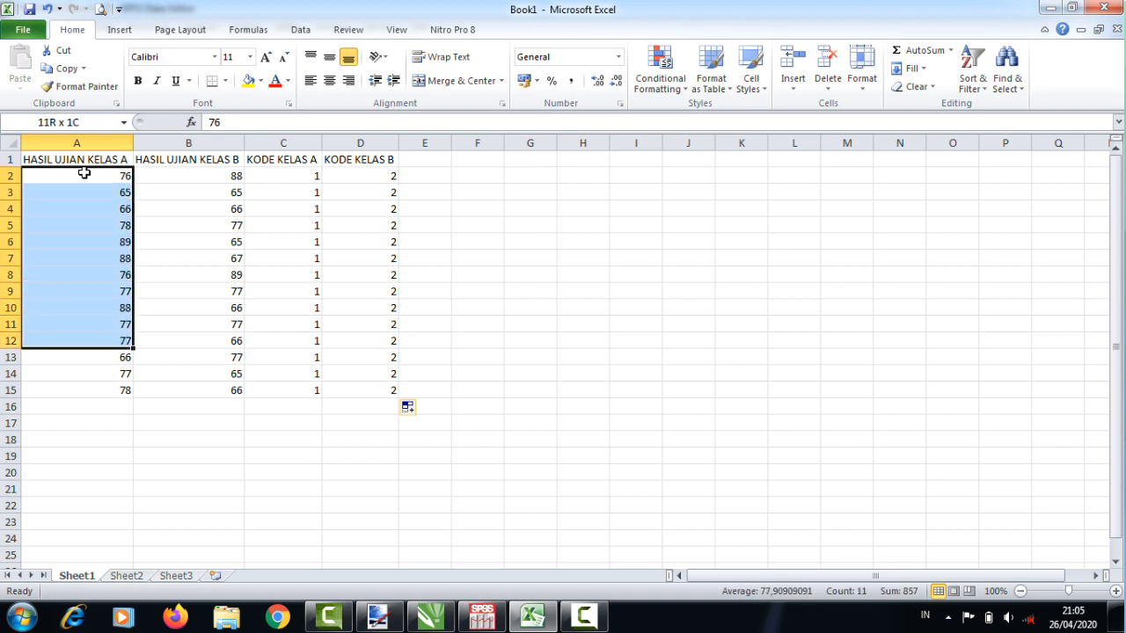
key(ctrl+c)
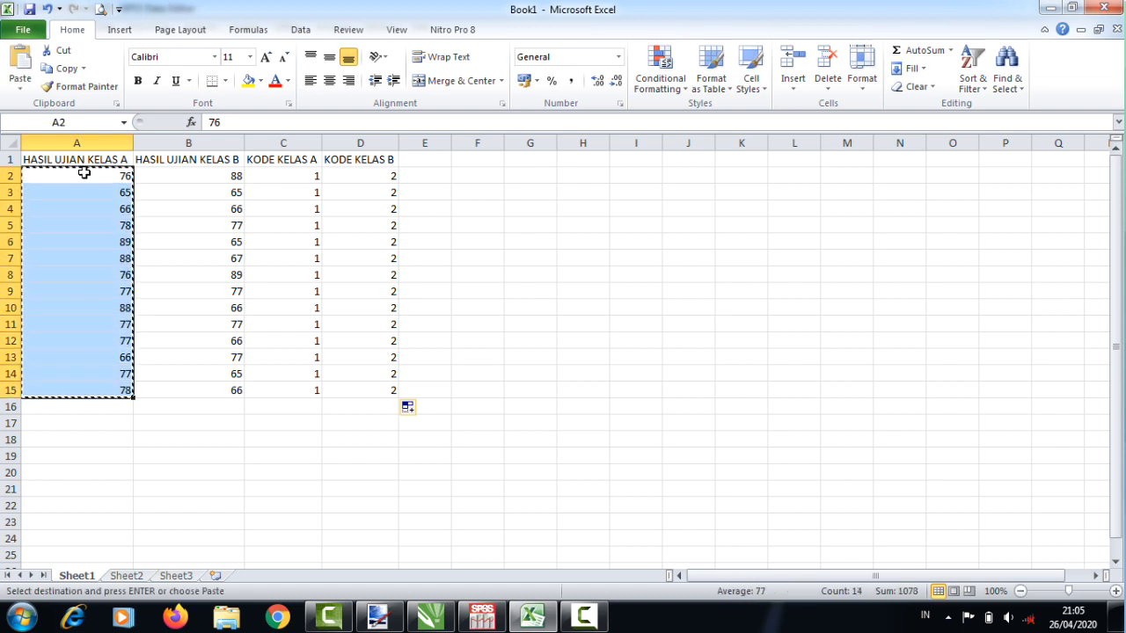
key(alt+Tab)
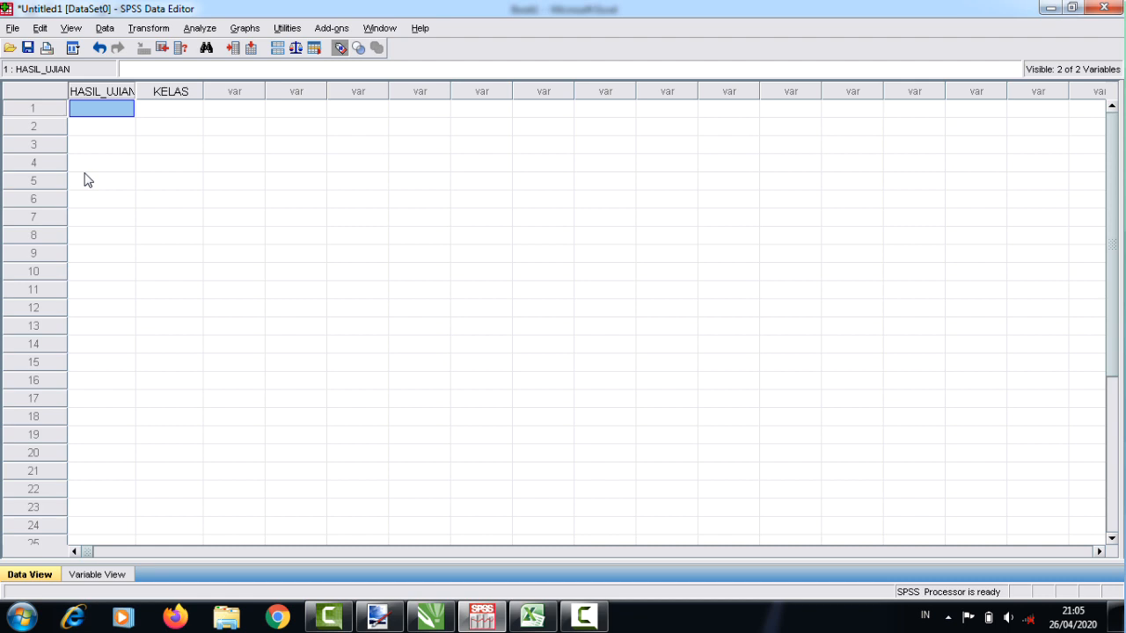
key(ctrl+v)
Copy the KODE KELAS A codes in C2:C15 from Excel into the KELAS column in SPSS, starting at row 1.
key(alt+Tab)
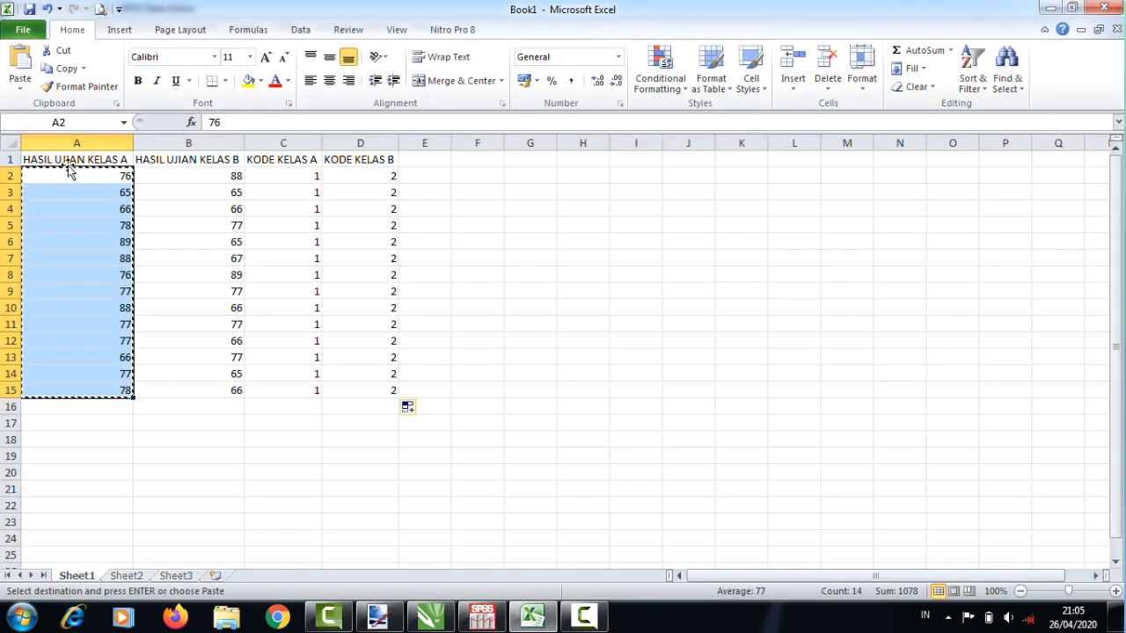
click(312, 171)
key(ctrl+shift+Down)
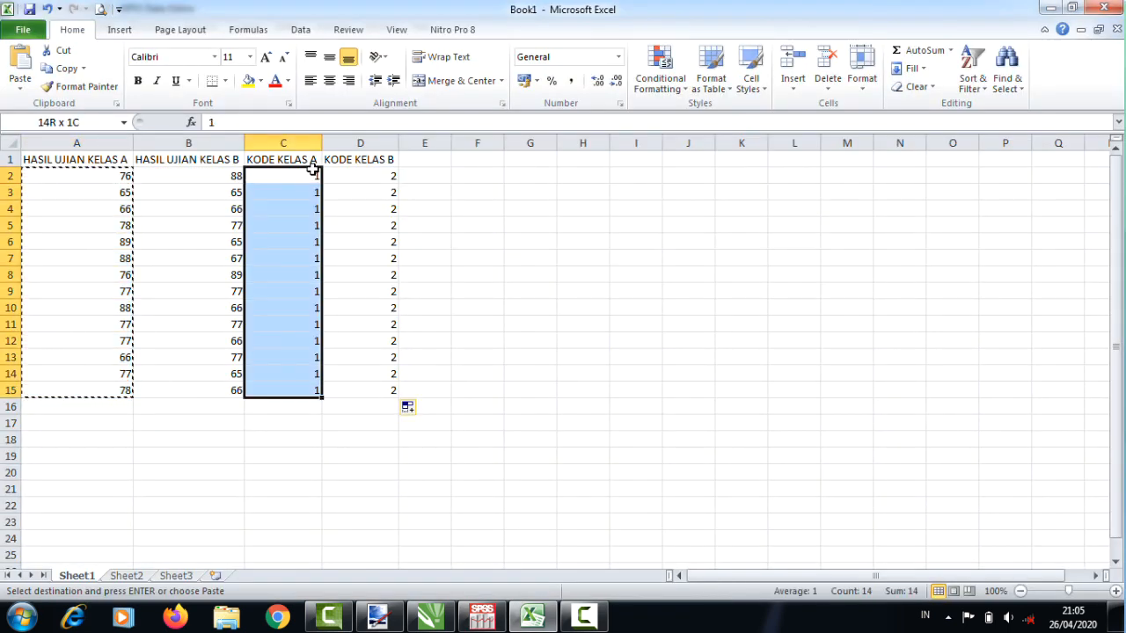
key(ctrl+c)
key(alt+Tab)
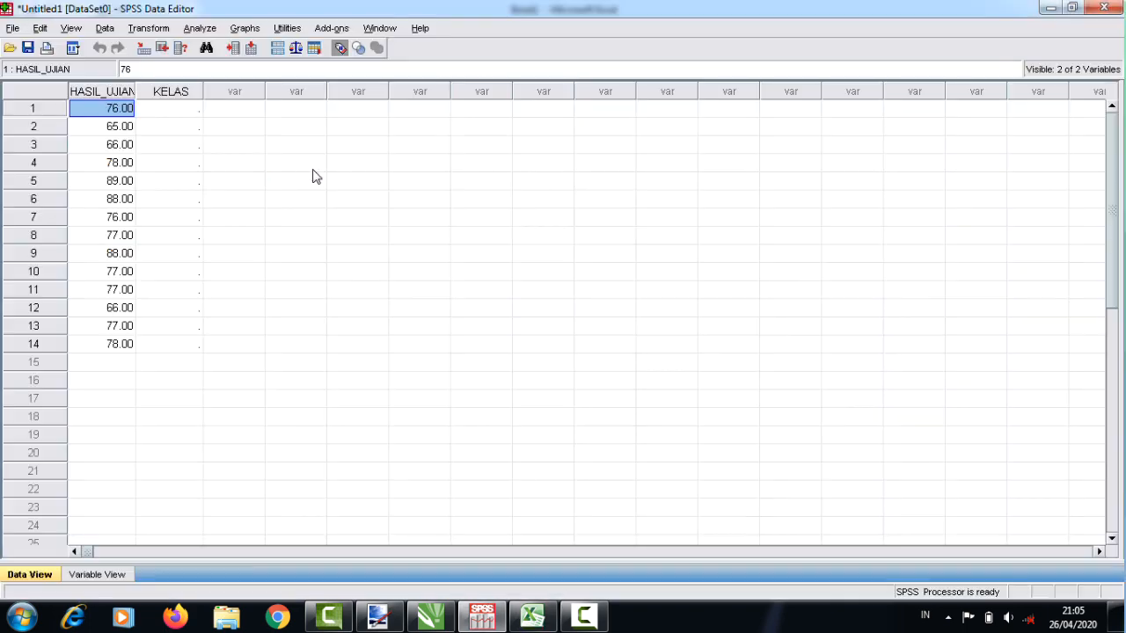
click(178, 107)
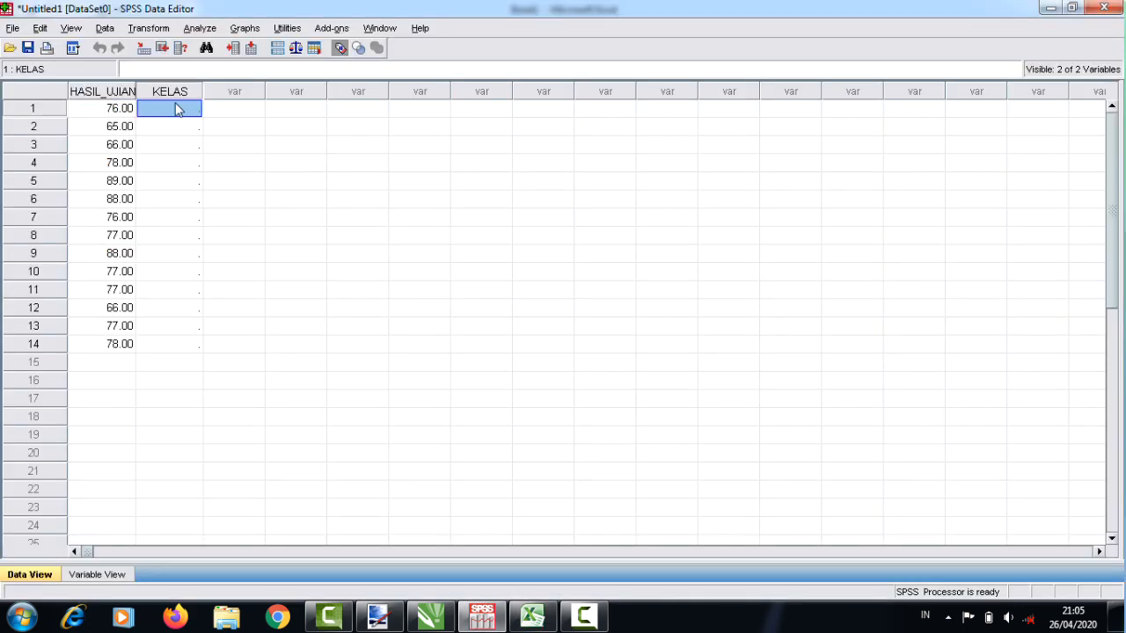
key(ctrl+v)
Copy the class B exam scores in B2:B15 from Excel into HASIL_UJIAN in SPSS, starting at row 15.
key(alt+Tab)
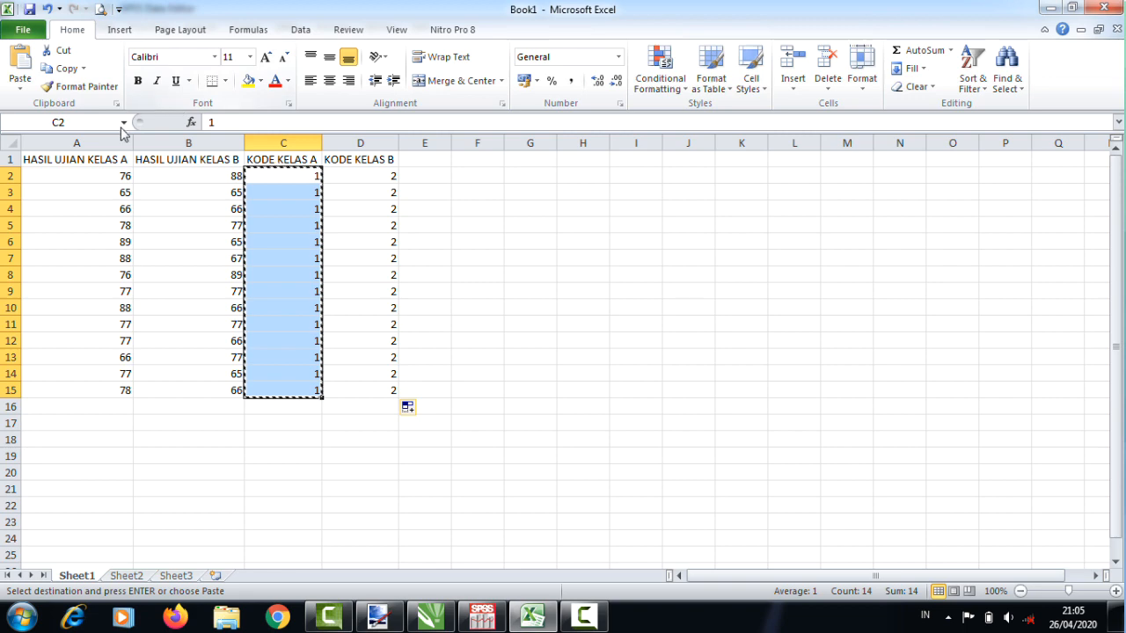
click(221, 176)
key(shift+Down)
key(shift+Down)
key(shift+Down)
key(shift+Down)
key(shift+Down)
key(shift+Down)
key(shift+Down)
key(shift+Down)
key(shift+Down)
key(shift+Down)
key(shift+Down)
key(shift+Down)
key(shift+Down)
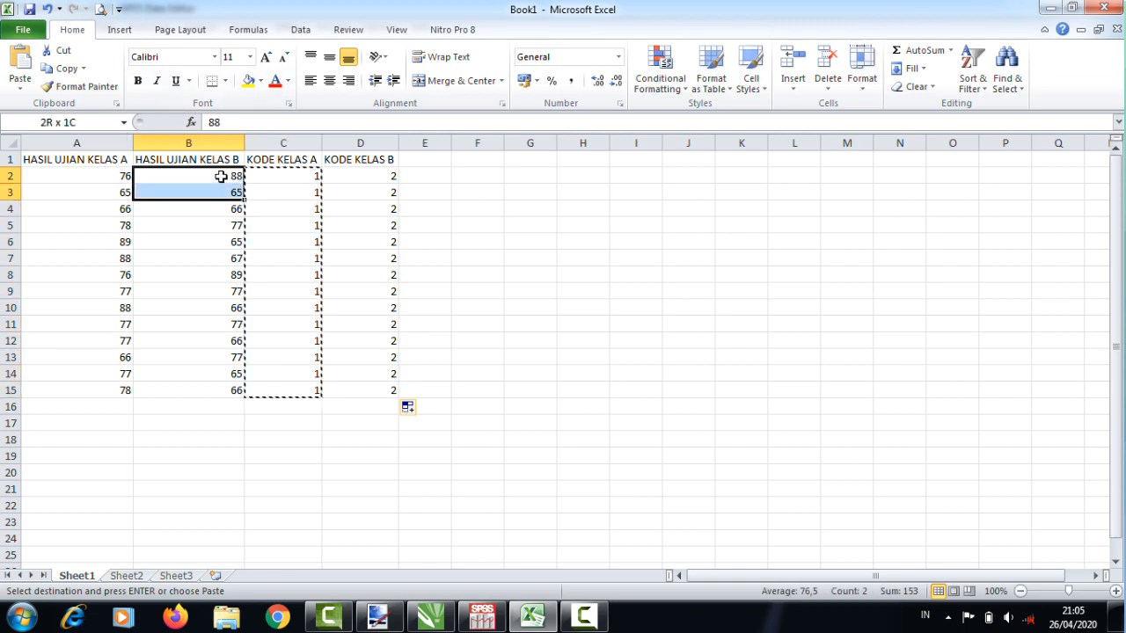
key(ctrl+c)
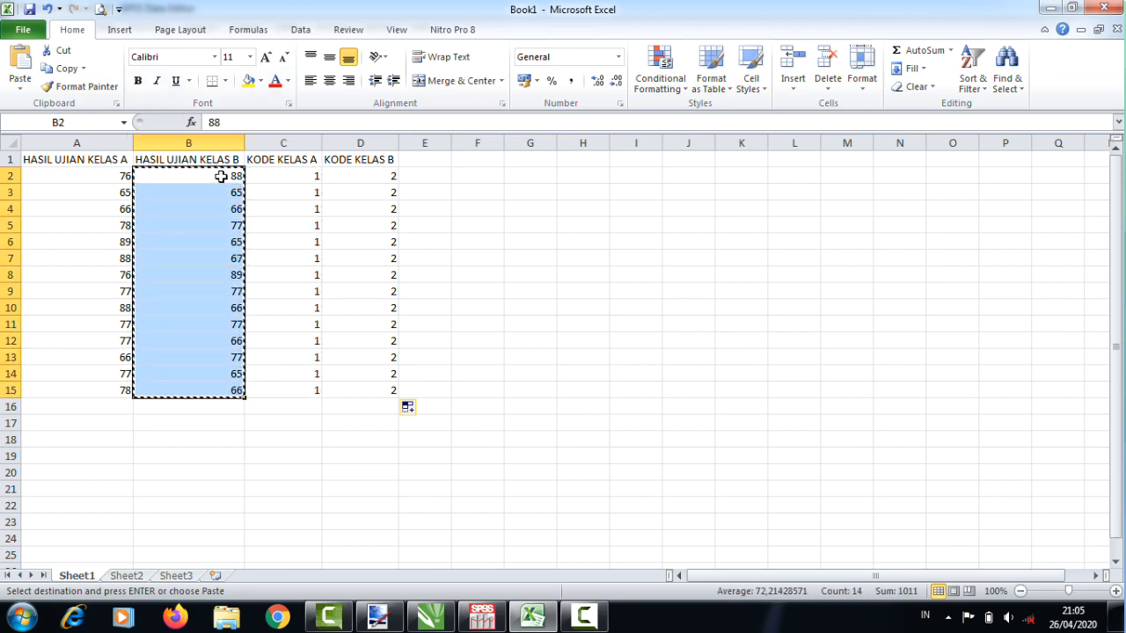
key(alt+Tab)
click(102, 362)
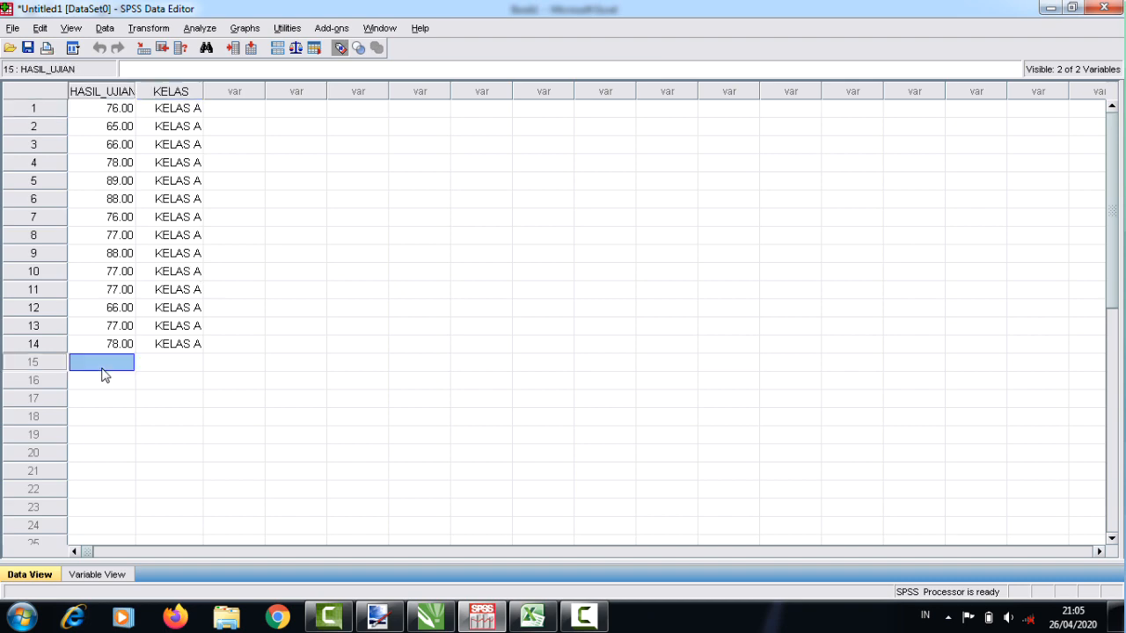
key(ctrl+v)
Copy the KODE KELAS B codes in D2:D15 from Excel into the KELAS column in SPSS, starting at row 15.
key(alt+Tab)
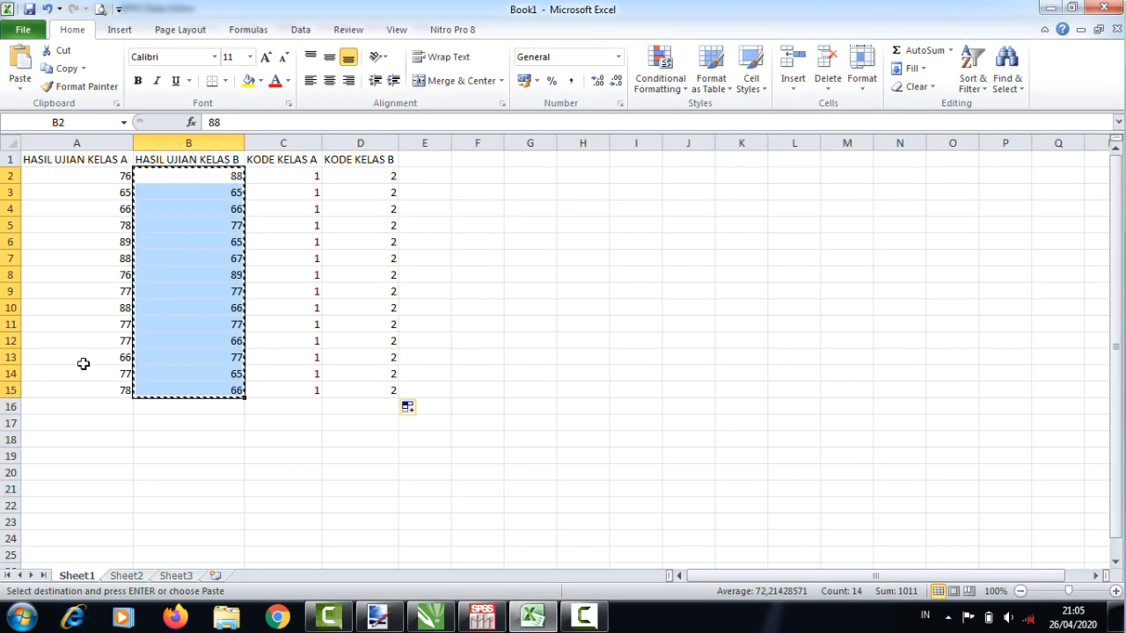
drag(407, 172, 398, 173)
click(397, 173)
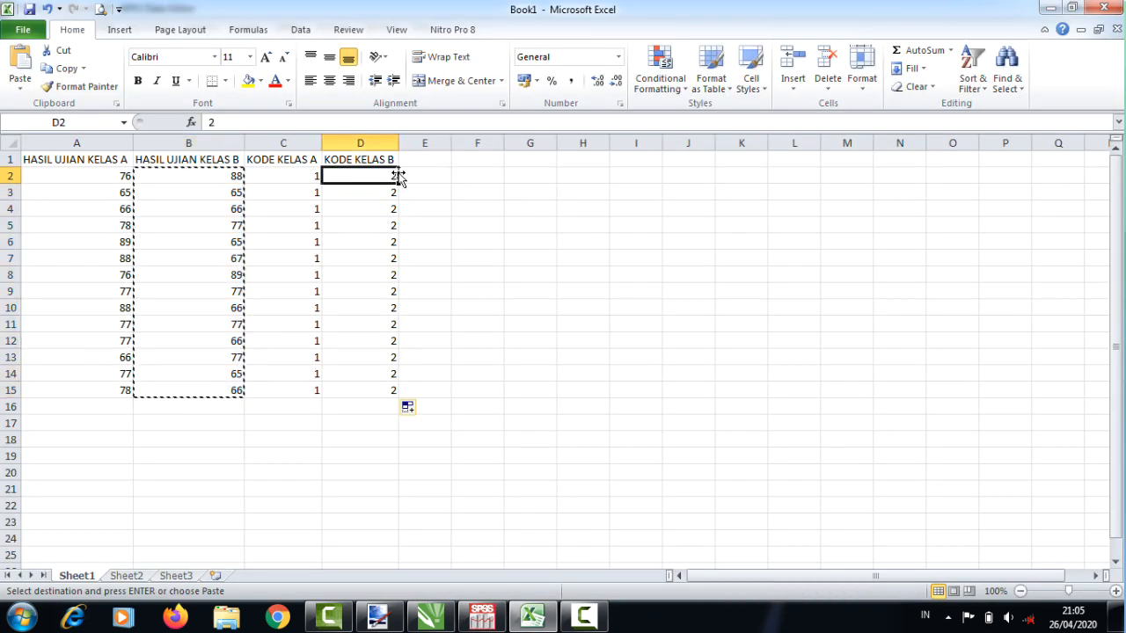
key(shift+Down)
key(shift+Down)
key(shift+Down)
key(shift+Down)
key(shift+Down)
key(shift+Down)
key(shift+Down)
key(shift+Down)
key(shift+Down)
key(shift+Down)
key(shift+Down)
key(shift+Down)
key(shift+Down)
key(ctrl+c)
key(alt+Tab)
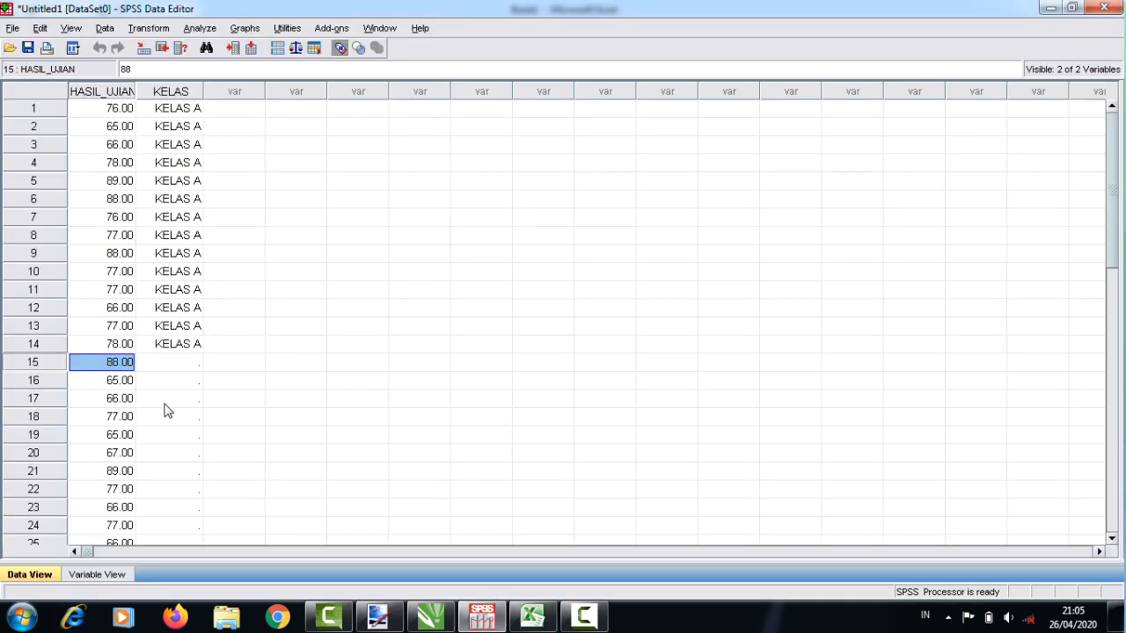
click(191, 365)
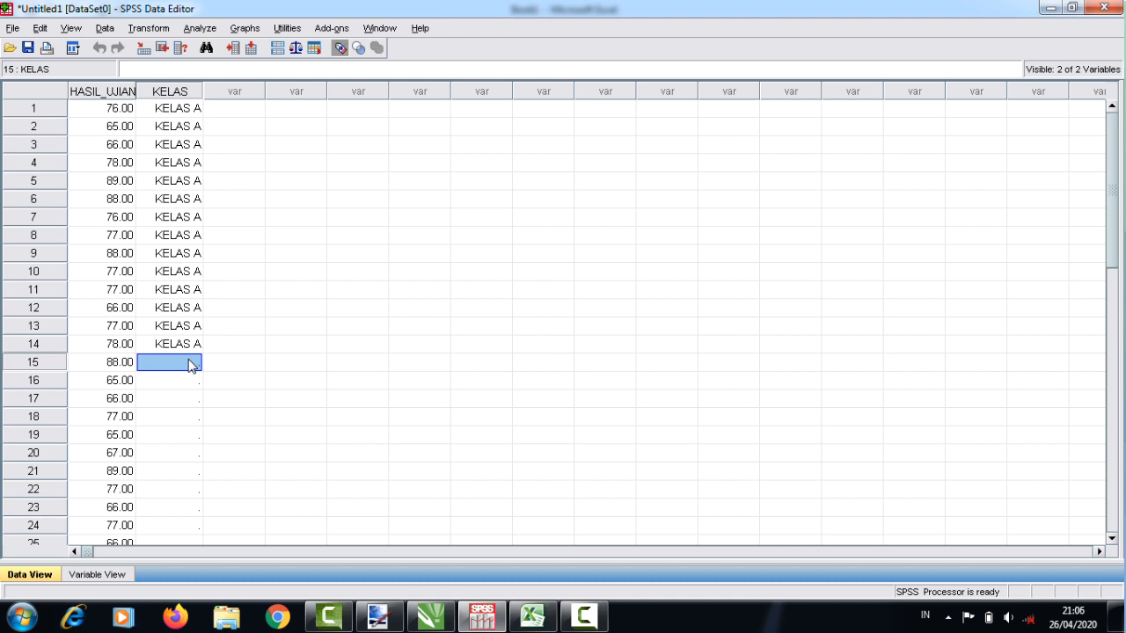
key(ctrl+v)
click(290, 273)
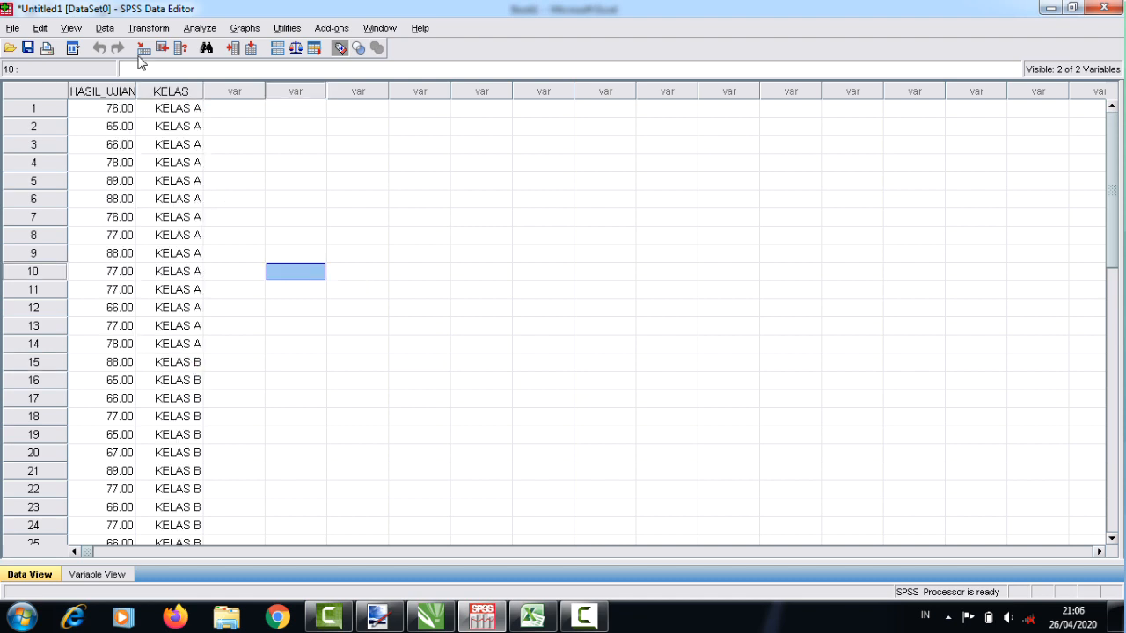
Display the KELAS data as numeric codes, and switch the value labels back on.
click(71, 28)
click(96, 148)
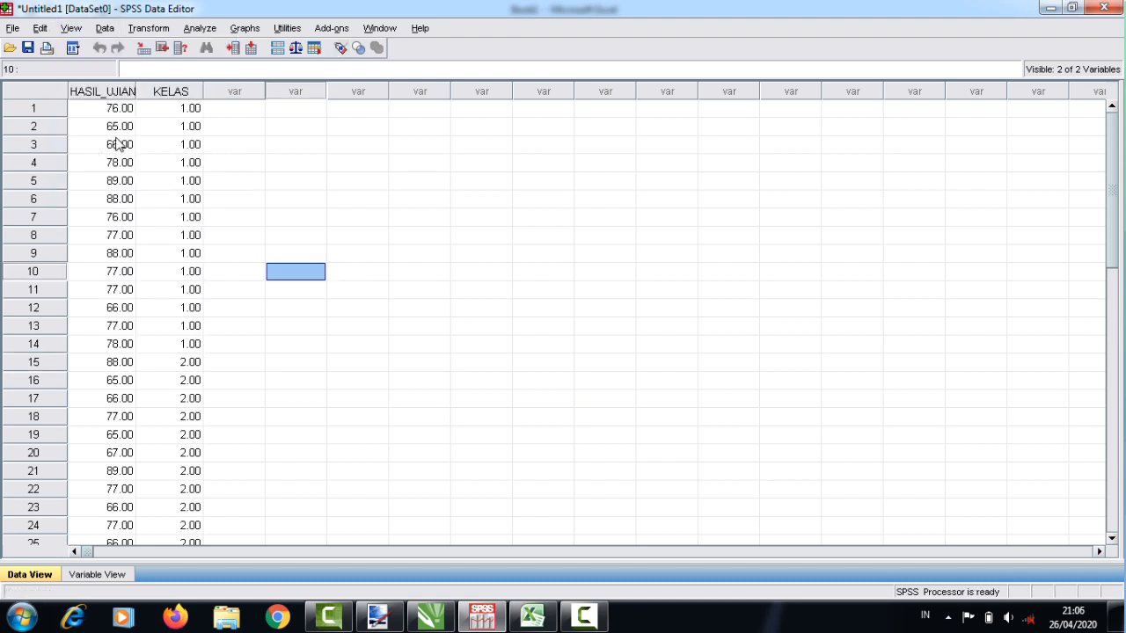
click(71, 28)
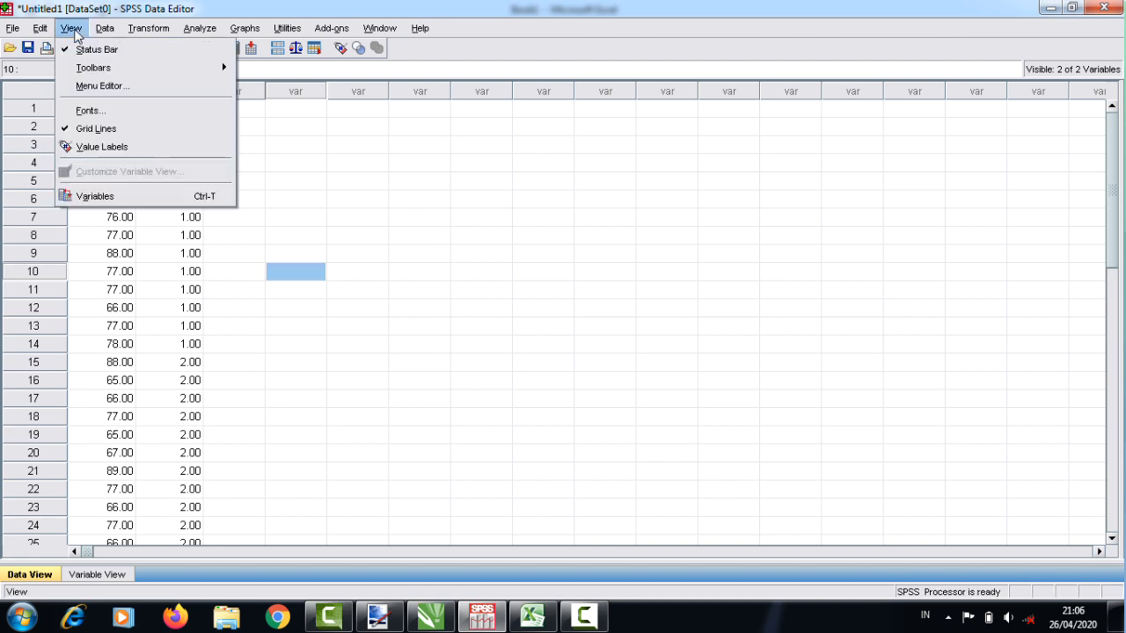
click(80, 147)
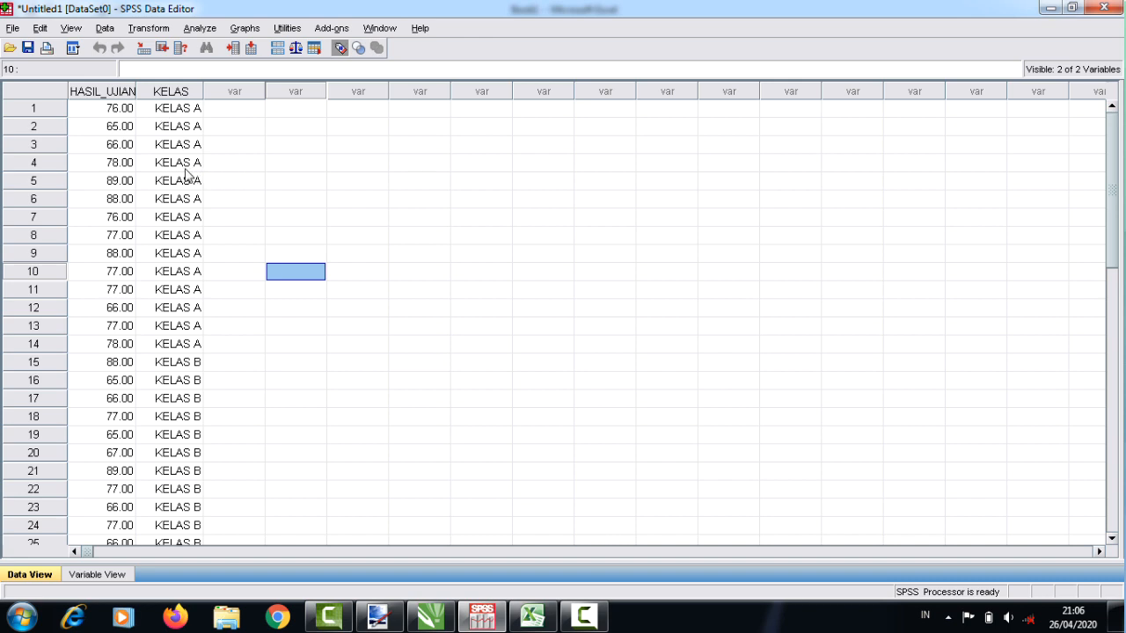
Set up a One-Way ANOVA with HASIL_UJIAN as the dependent variable and KELAS as the factor.
click(199, 28)
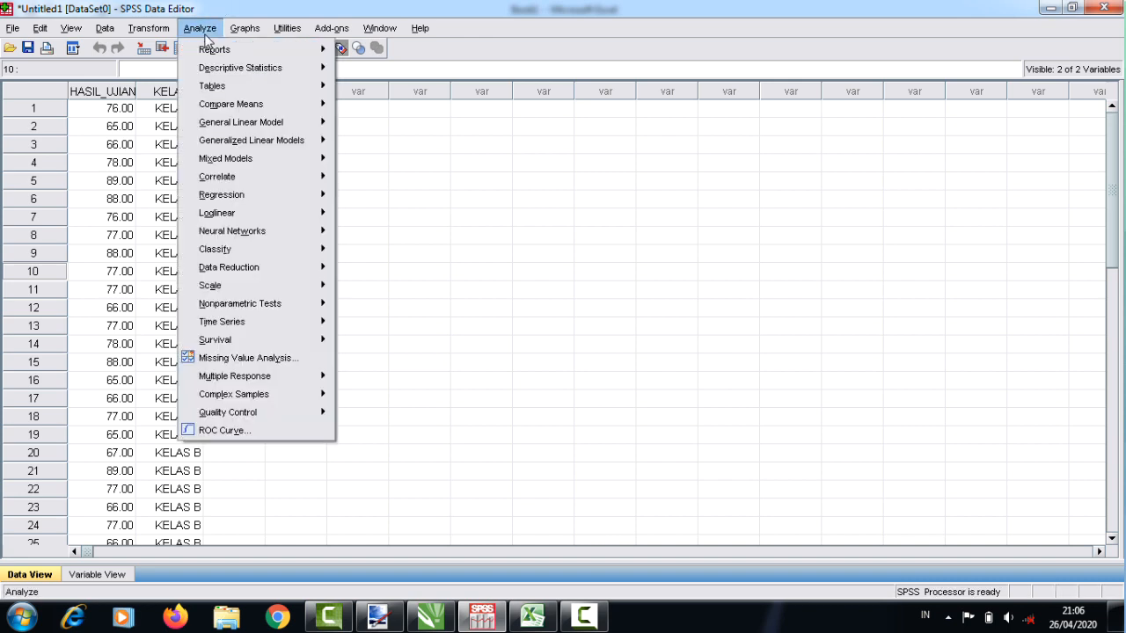
mouse_move(261, 110)
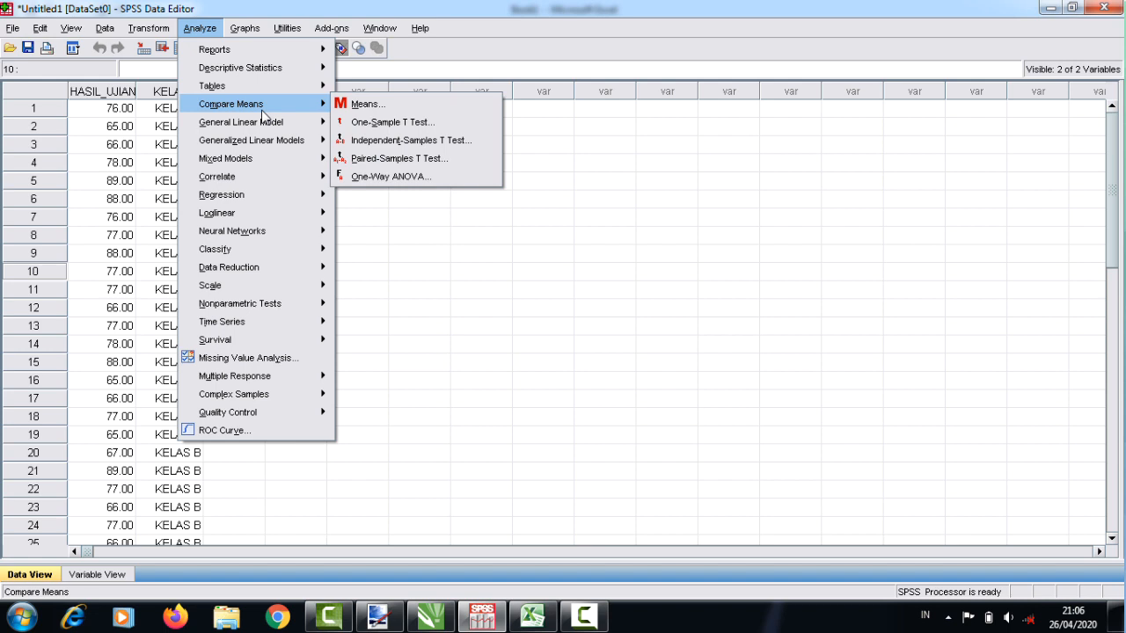
click(368, 176)
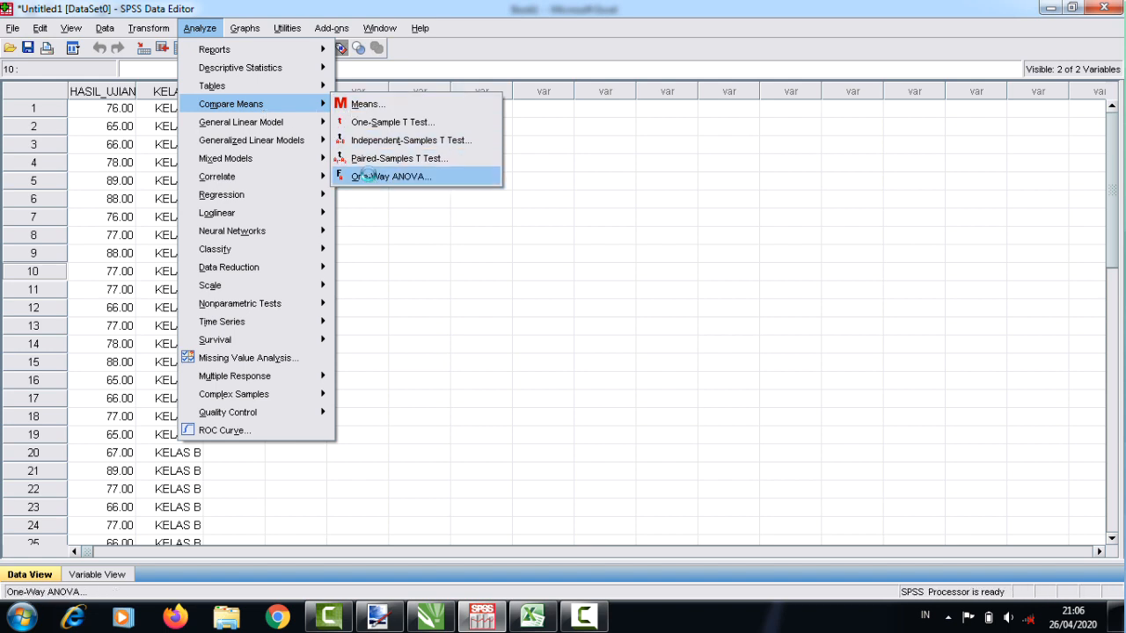
click(523, 285)
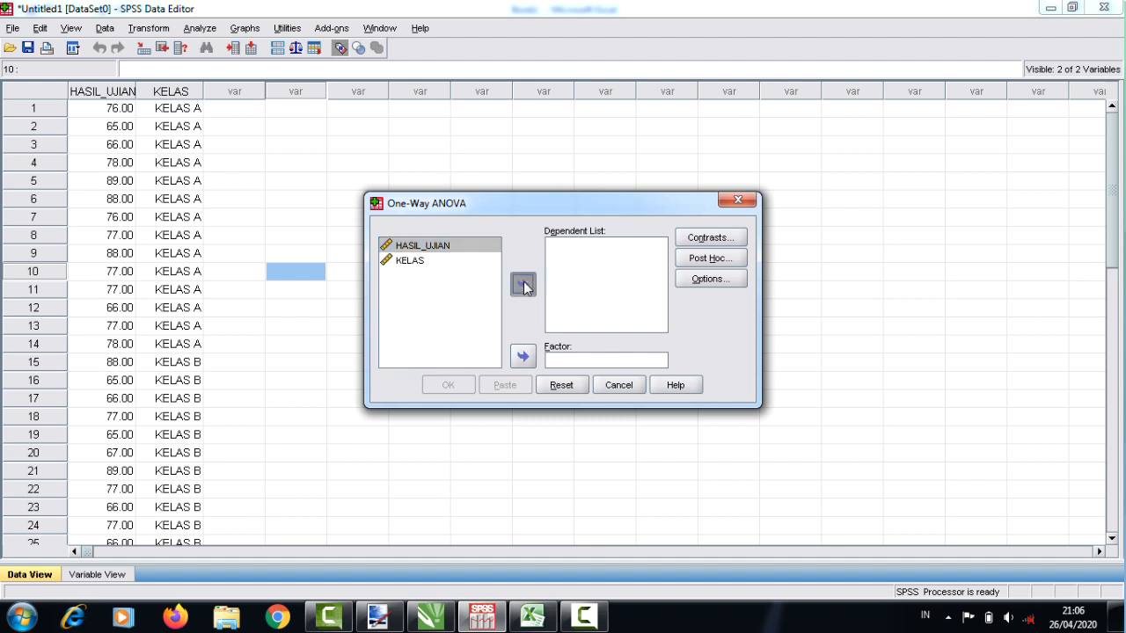
click(419, 253)
click(523, 359)
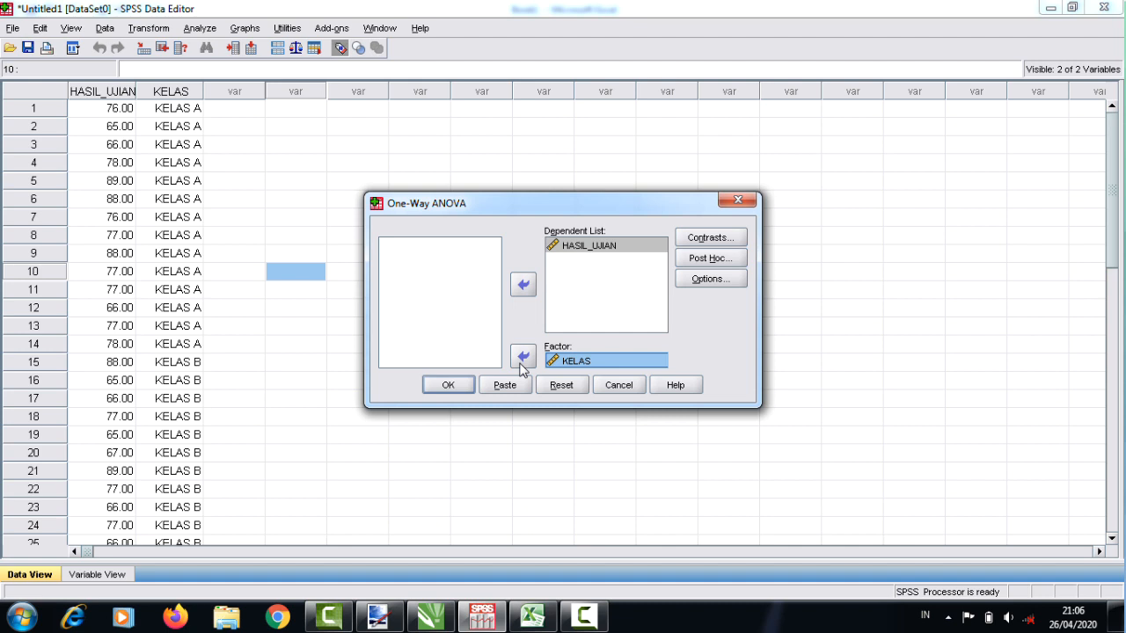
Include the homogeneity of variance test in the One-Way ANOVA, run the analysis and maximize its output.
click(720, 282)
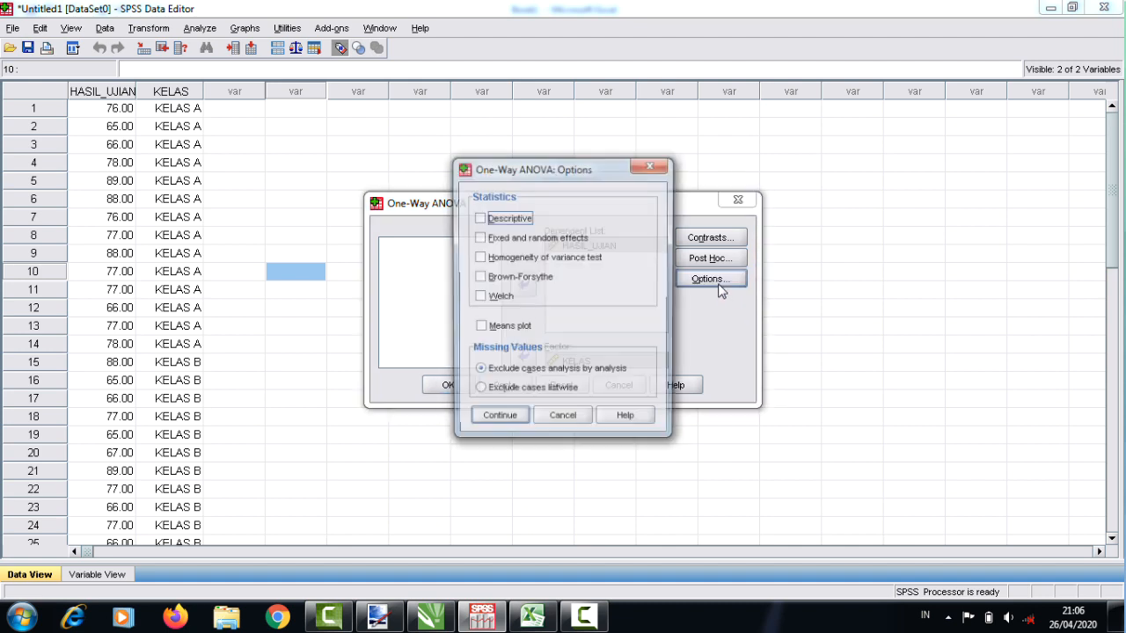
click(553, 262)
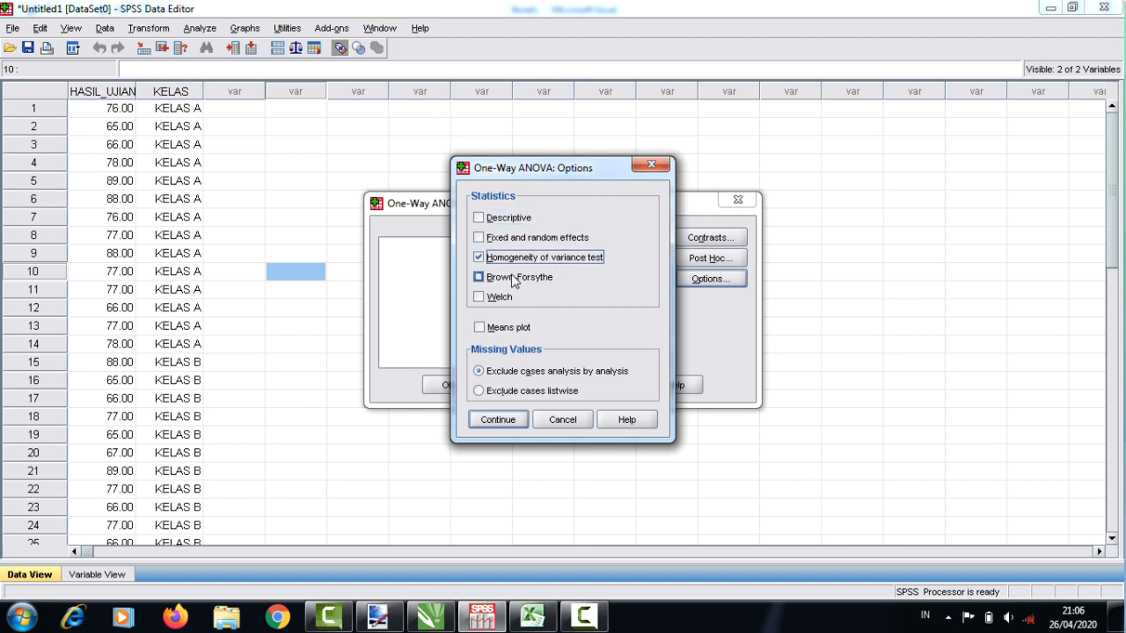
click(492, 420)
click(453, 389)
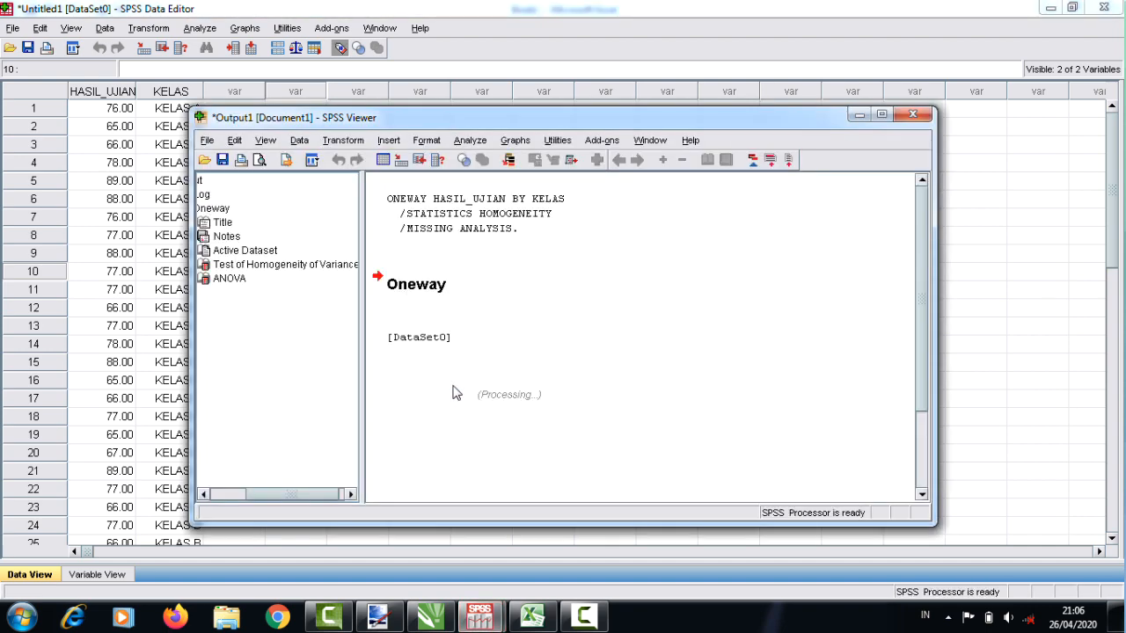
click(880, 114)
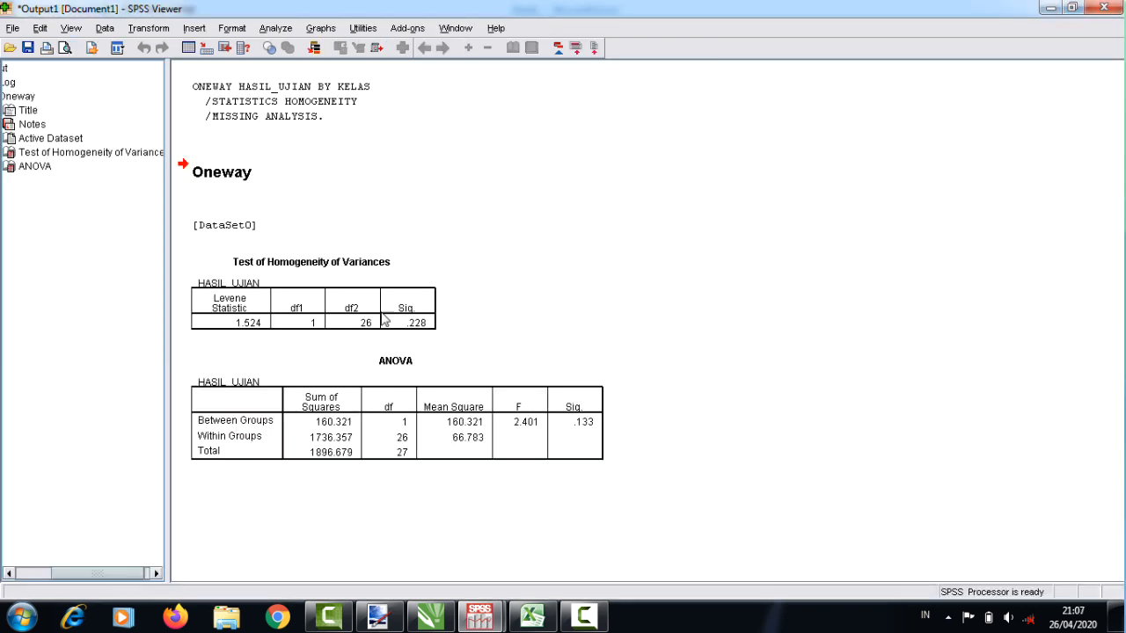
Capture the Test of Homogeneity of Variances table as a rectangular screenshot with FastStone Capture and copy the image.
click(352, 308)
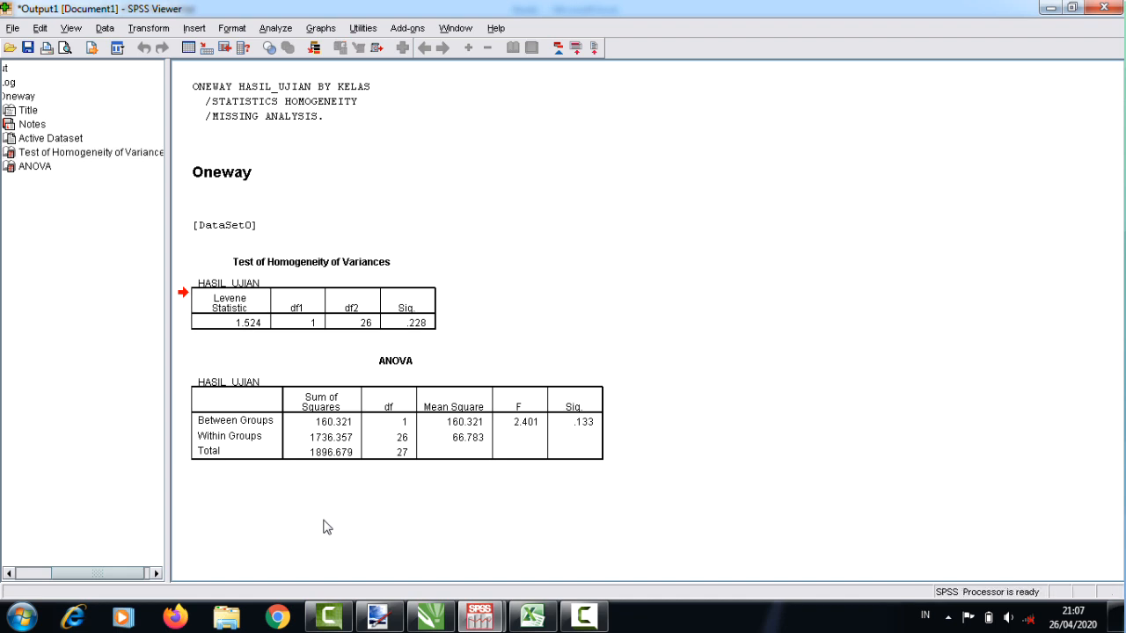
click(22, 618)
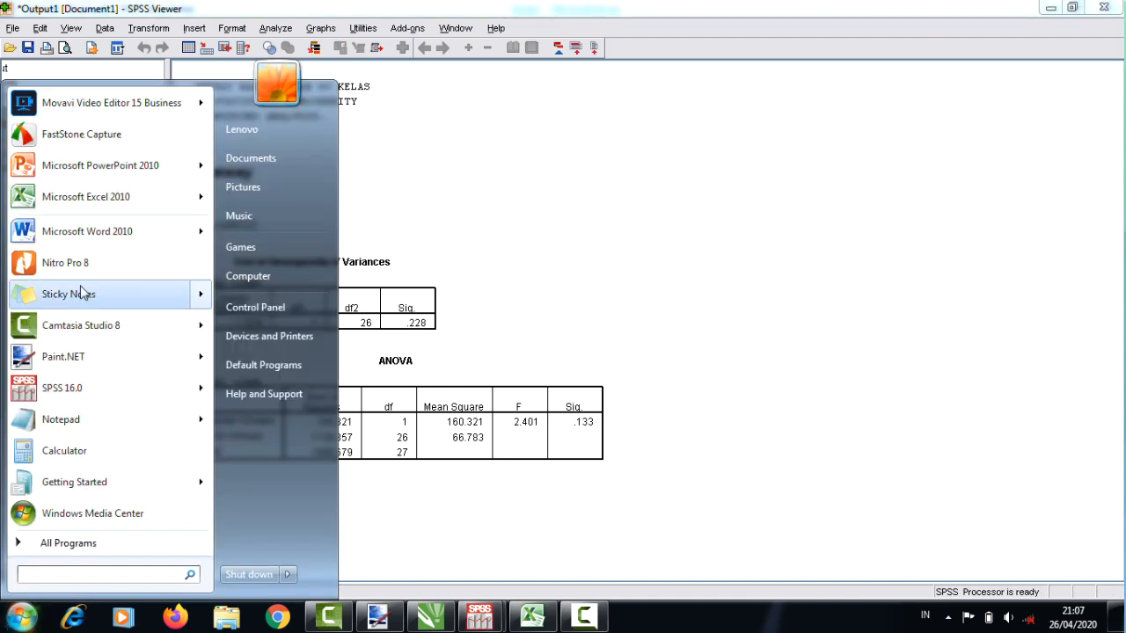
click(79, 140)
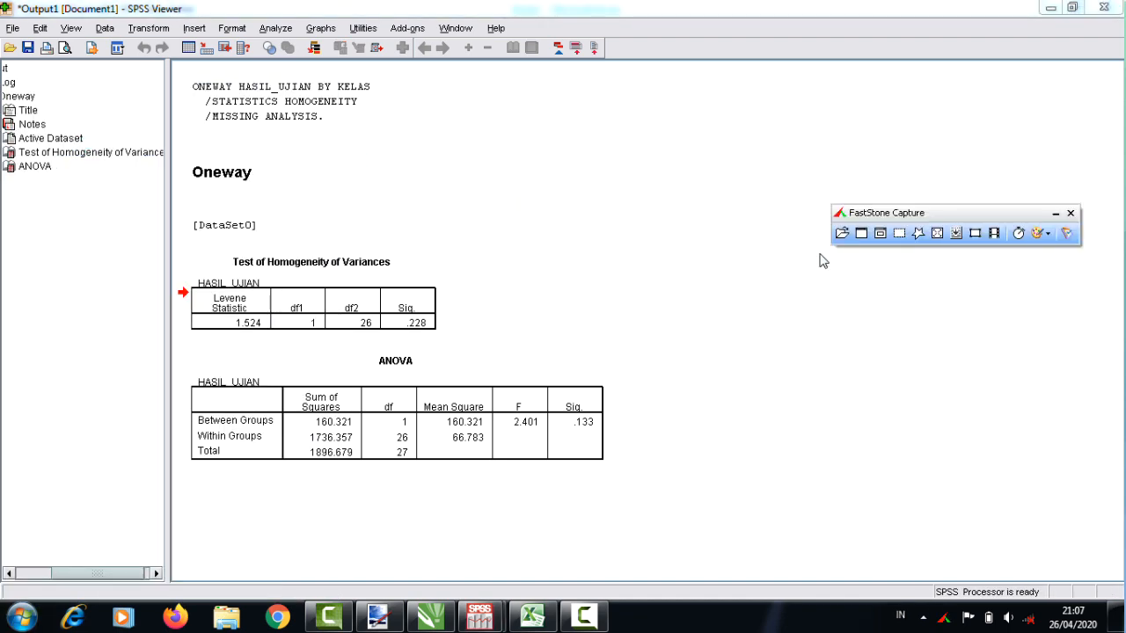
click(899, 233)
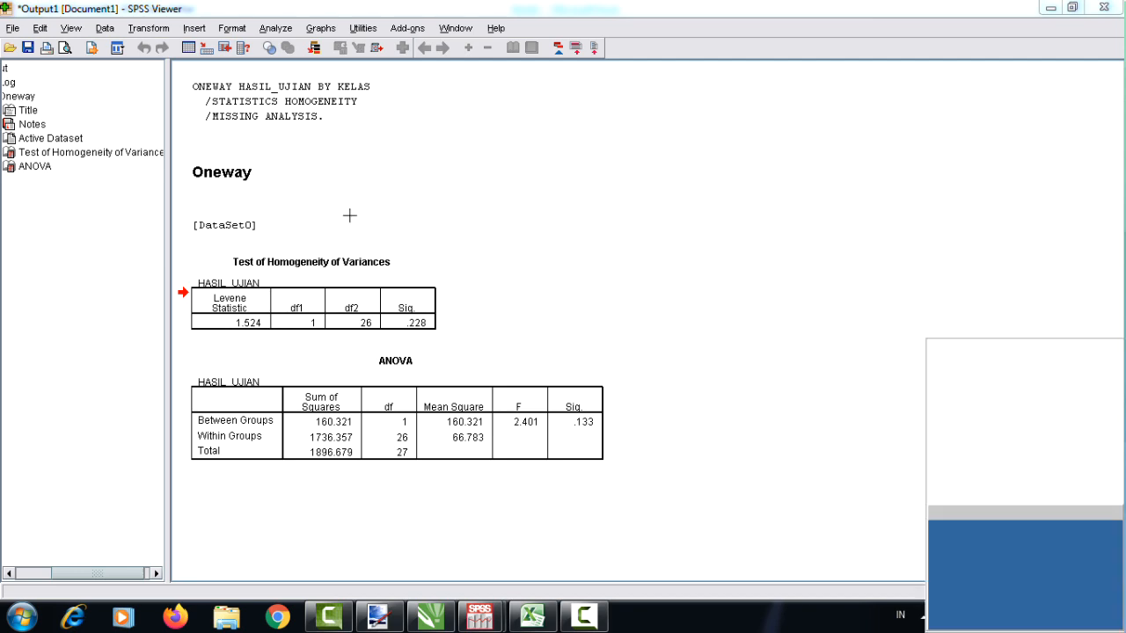
drag(186, 245, 540, 358)
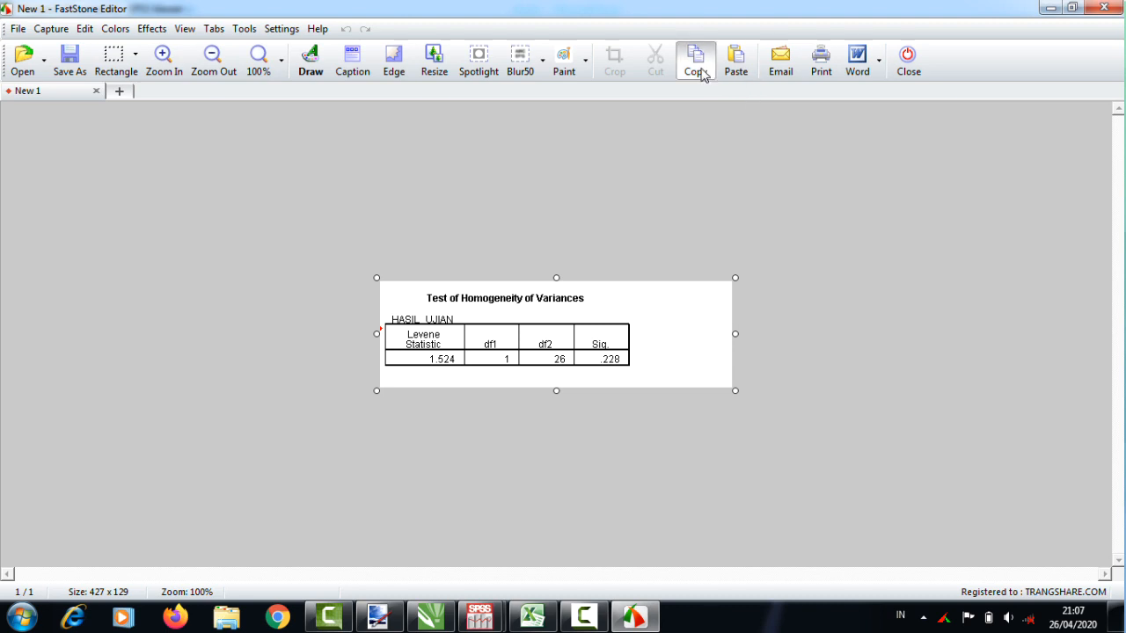
click(694, 61)
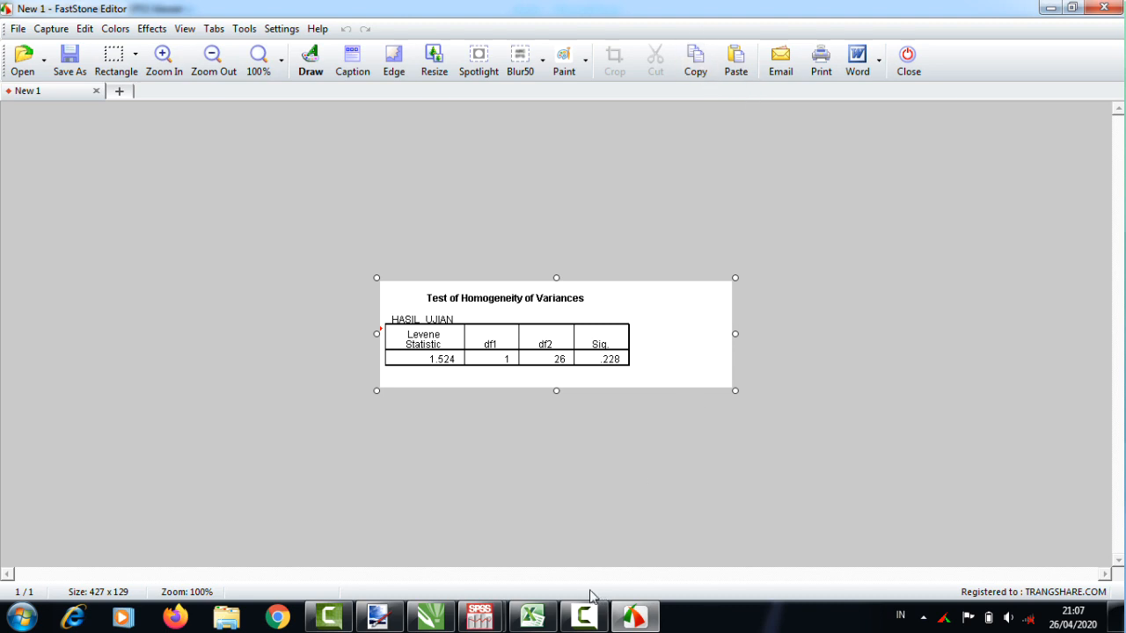
Paste the captured table into the Paint.NET notes, place it beneath the handwritten text and deselect it.
click(584, 615)
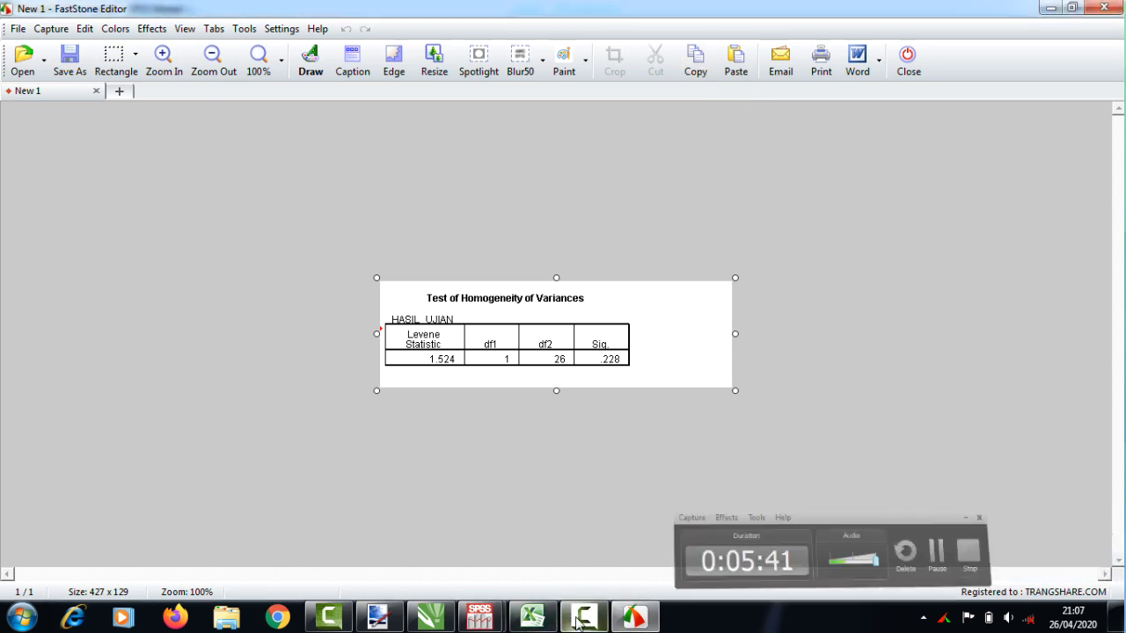
click(397, 619)
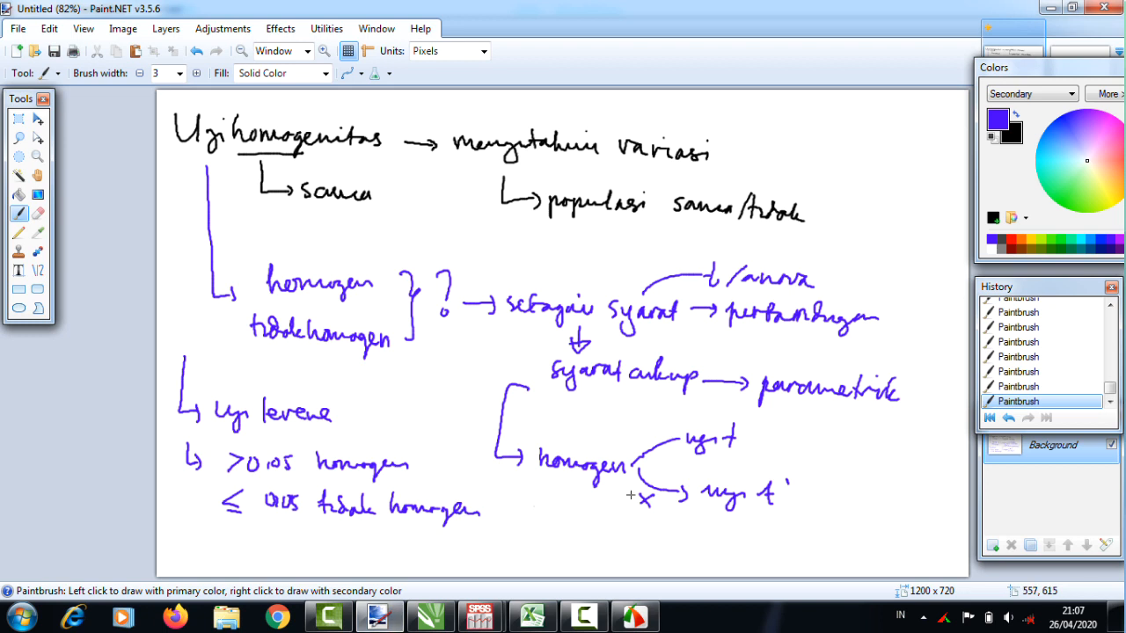
key(ctrl+v)
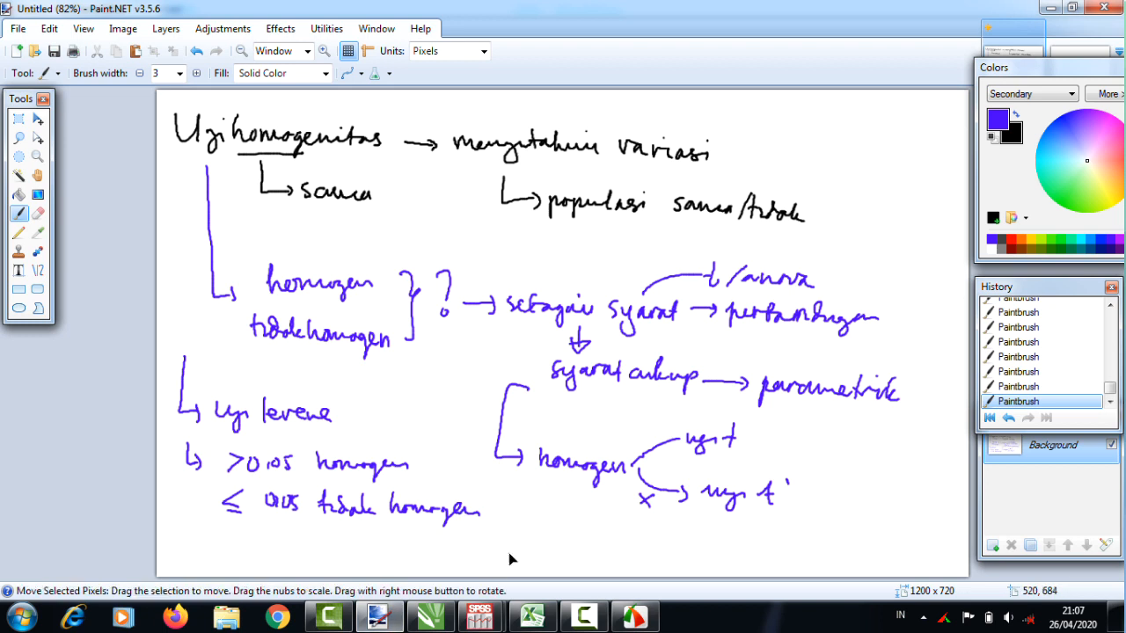
drag(348, 162, 652, 574)
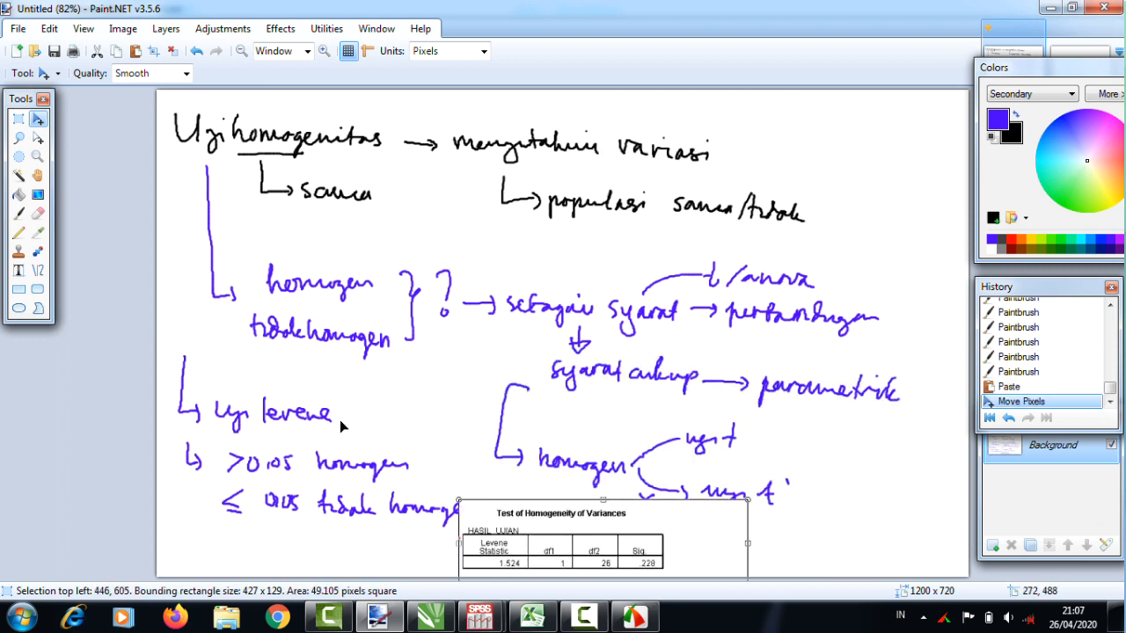
click(20, 159)
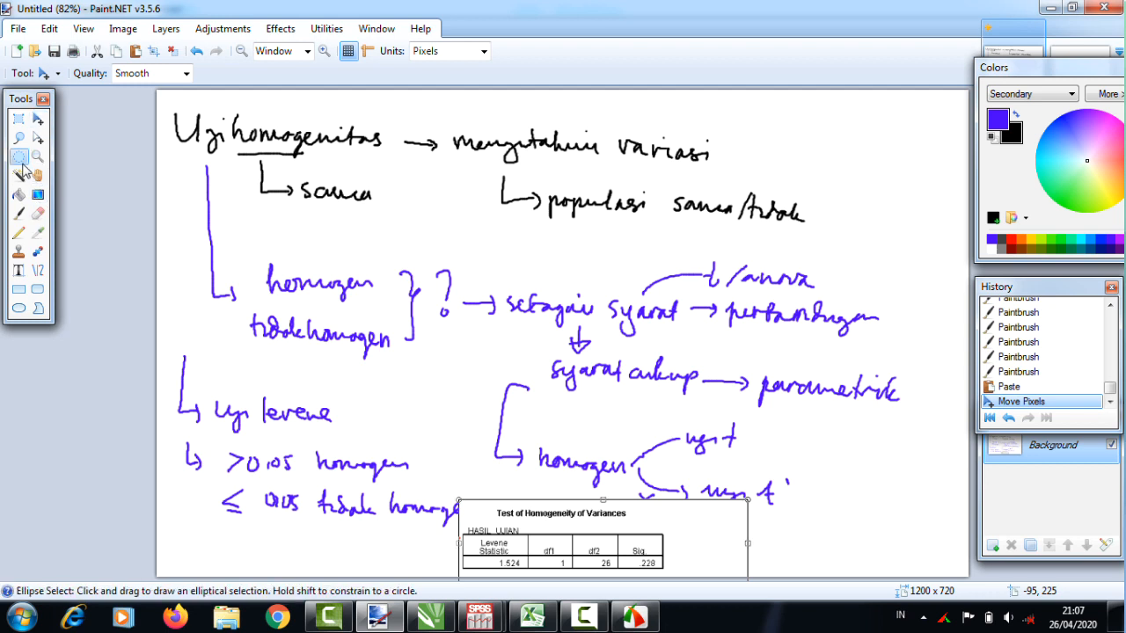
click(896, 496)
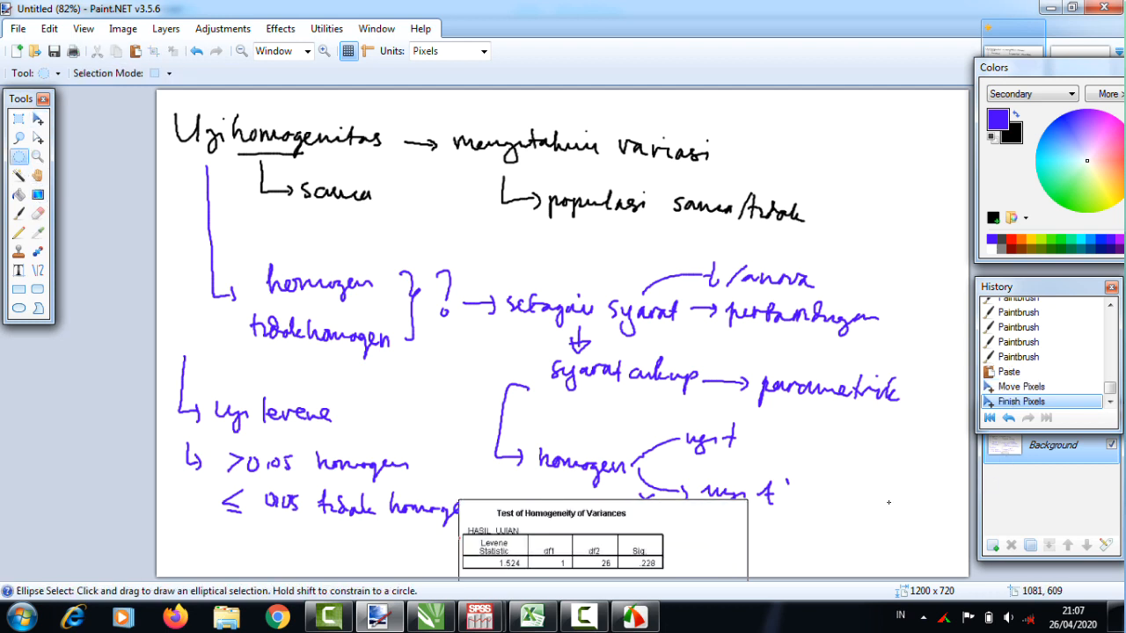
Circle the Sig. value in the pasted table with the Paintbrush and handwrite "0.228 > 0.05" and "Homogen" beside it.
click(19, 214)
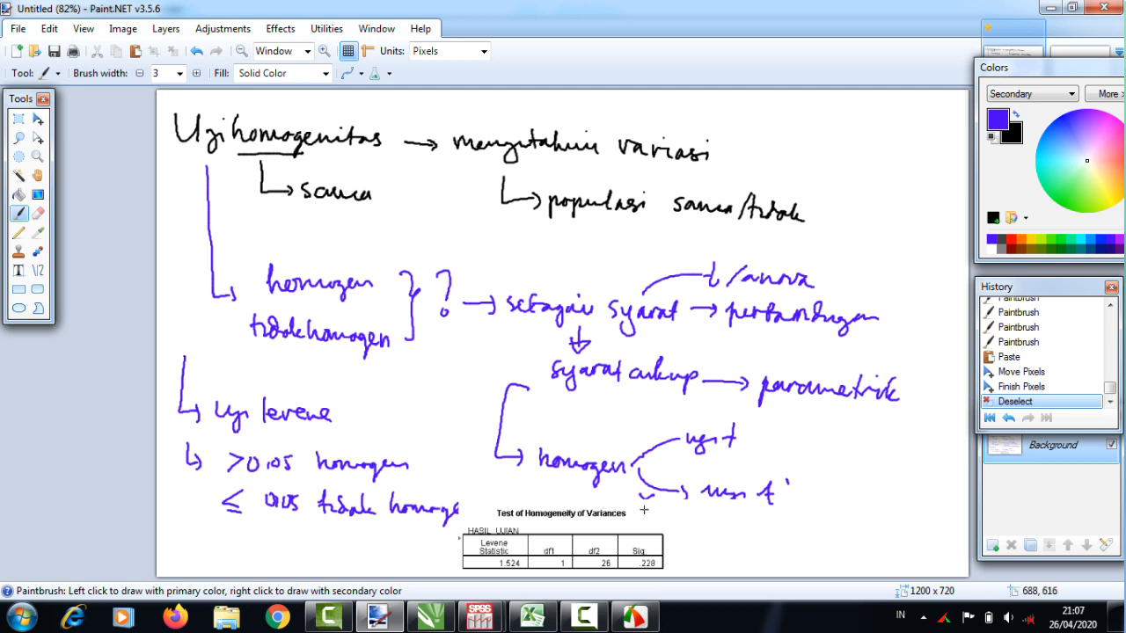
mouse_move(653, 535)
mouse_down()
mouse_move(619, 554)
mouse_move(649, 581)
mouse_move(655, 530)
mouse_up()
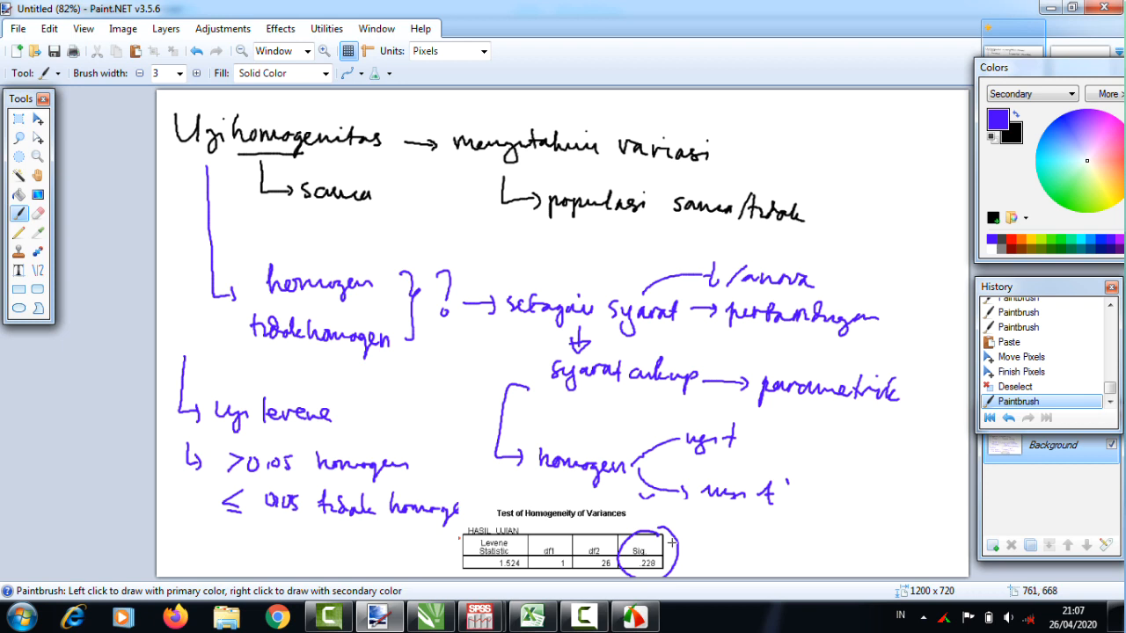
mouse_move(670, 542)
mouse_down()
mouse_move(758, 535)
mouse_move(801, 547)
mouse_move(810, 535)
mouse_move(828, 546)
mouse_move(899, 533)
mouse_up()
click(776, 545)
click(864, 545)
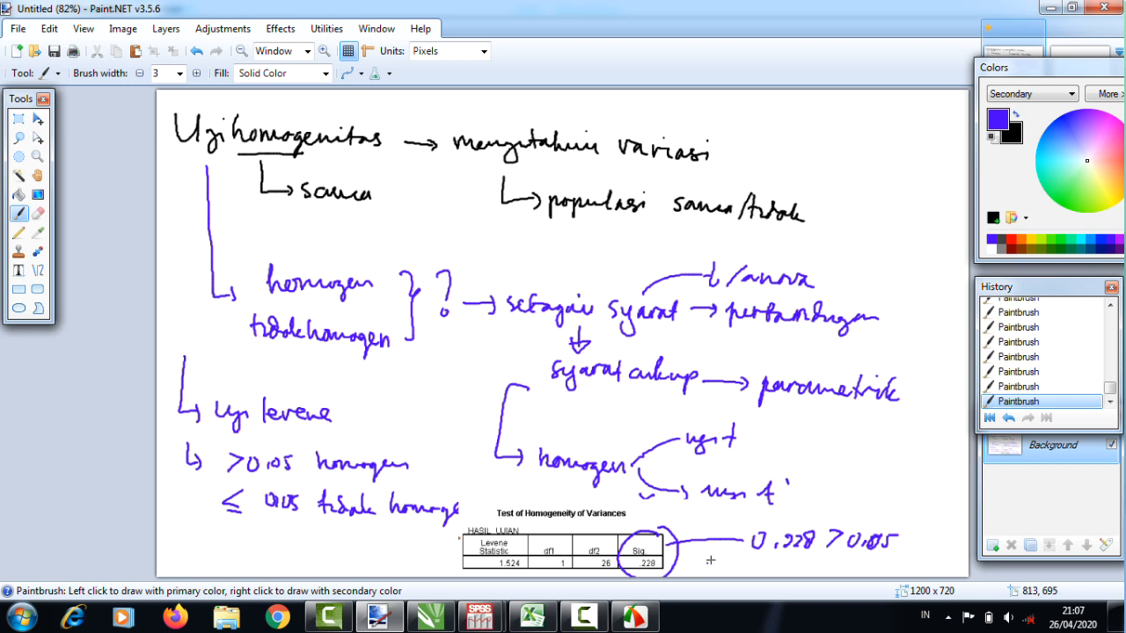
drag(720, 557, 732, 569)
drag(739, 564, 833, 568)
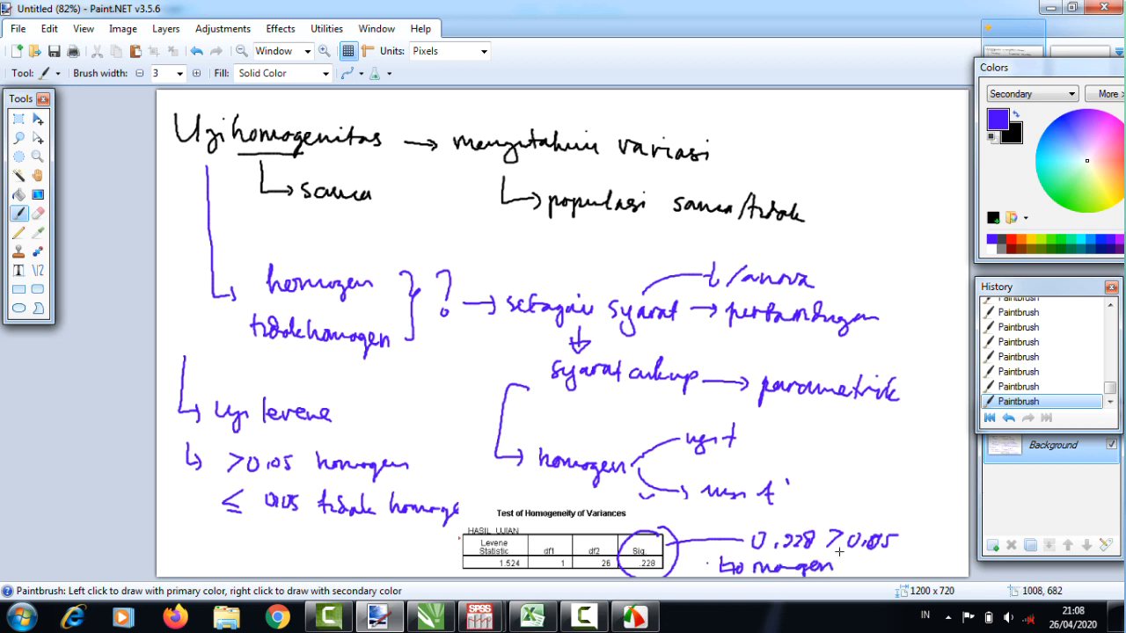